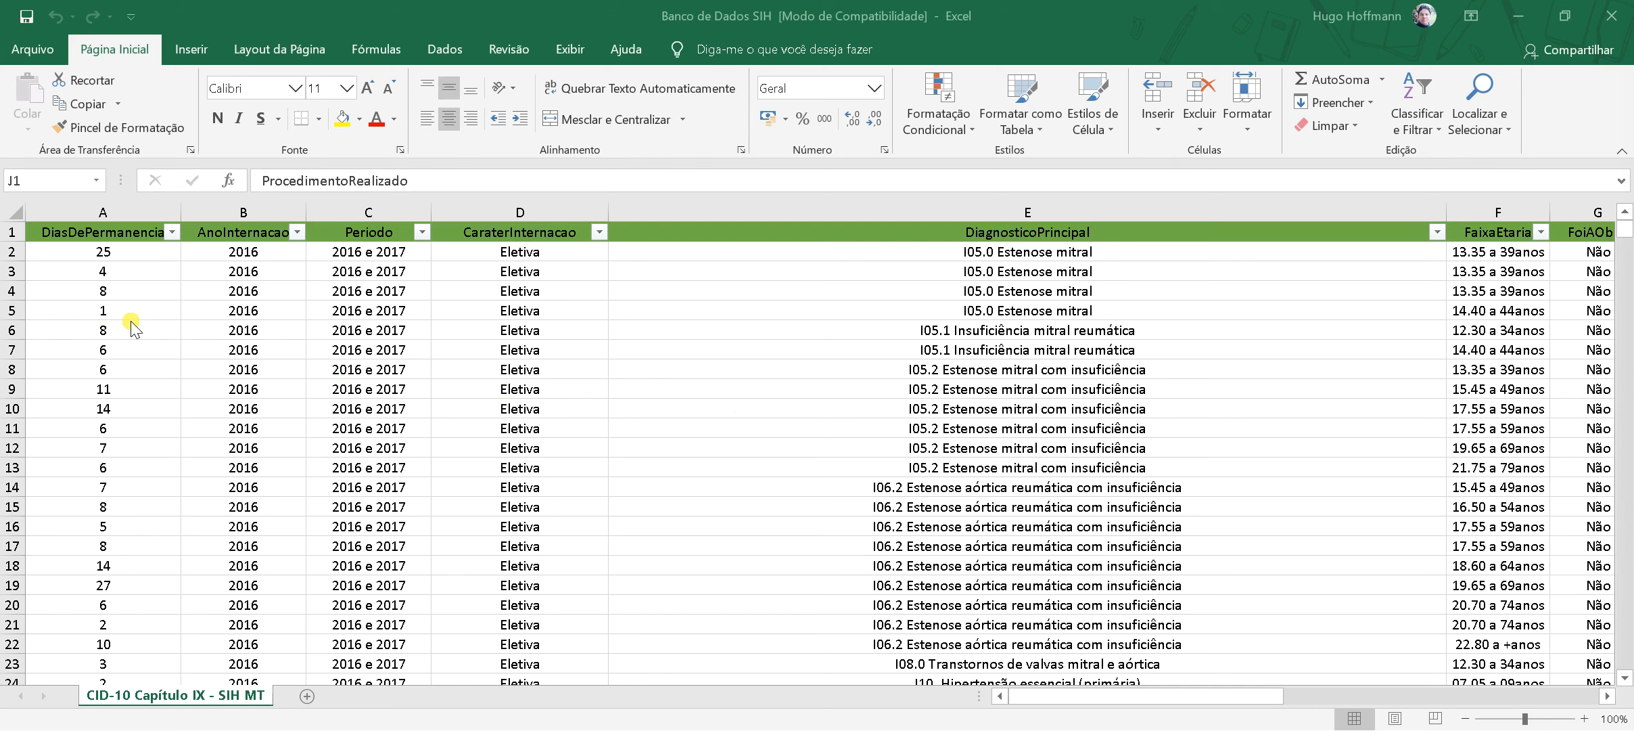
# - Fill the DiasDePermanencia header cell with yellow and view the years listed in the AnoInternacao filter
pyautogui.click(108, 235)
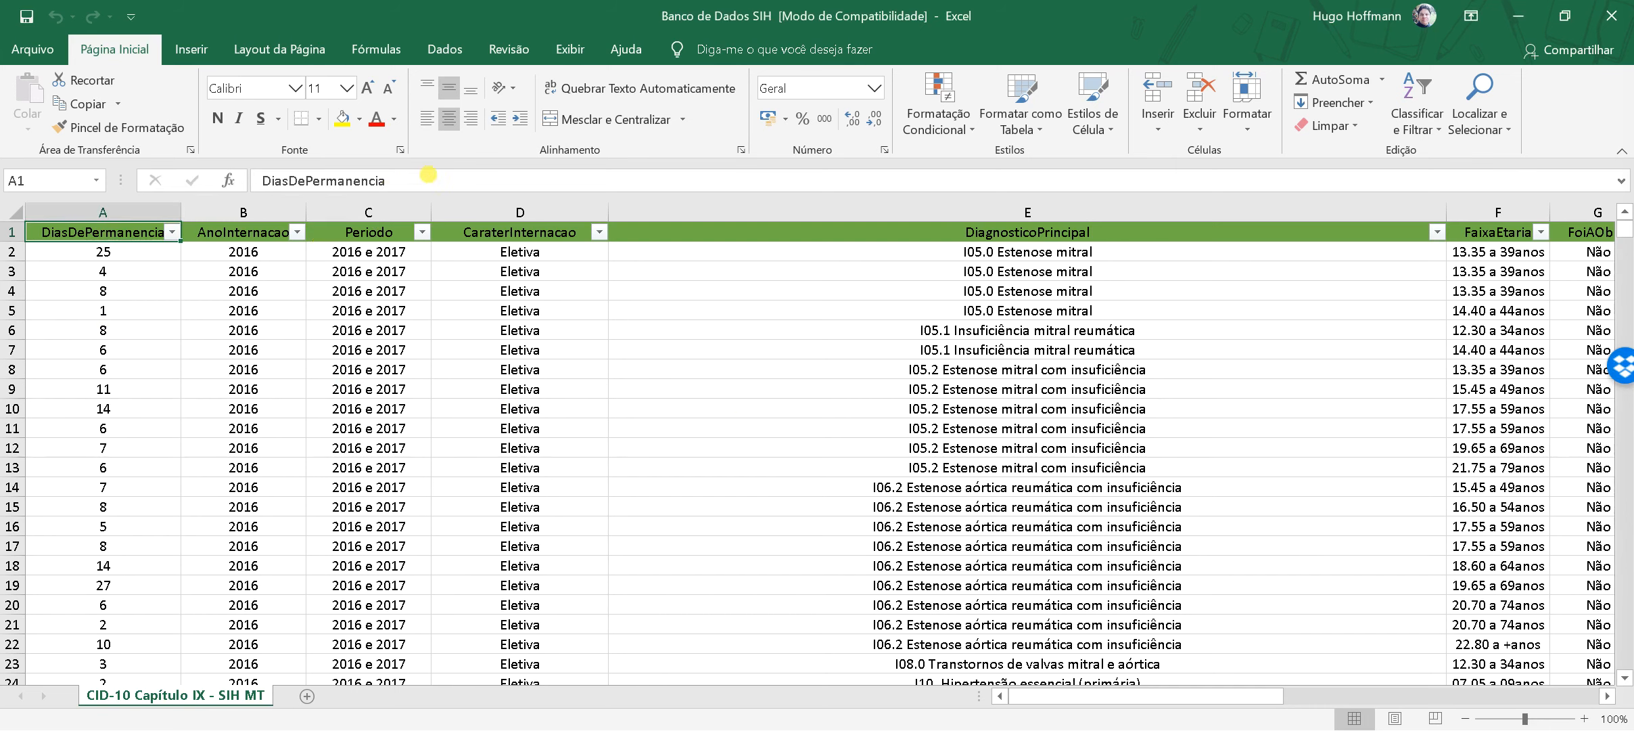
pyautogui.click(343, 123)
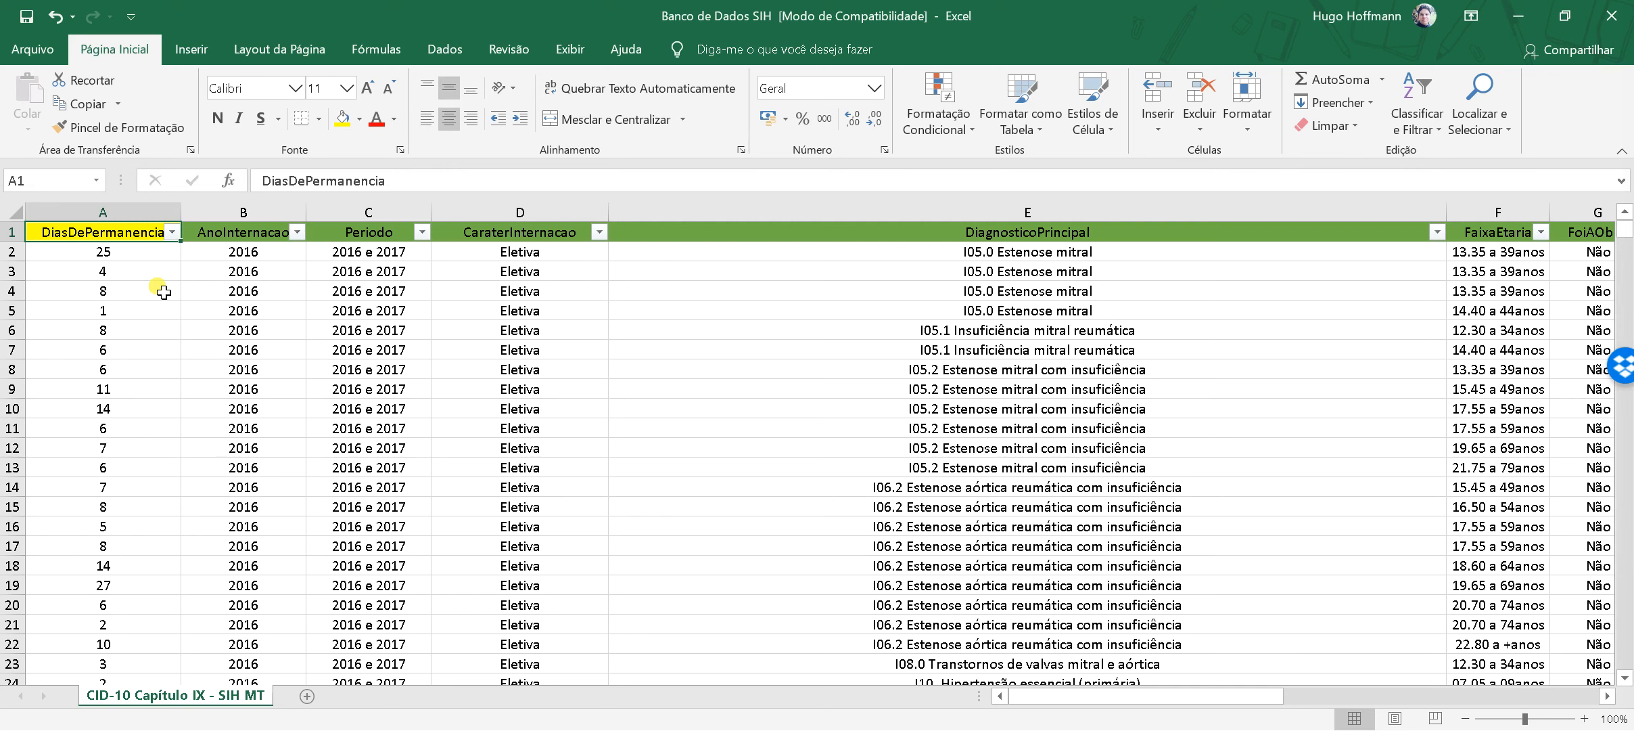
pyautogui.click(297, 232)
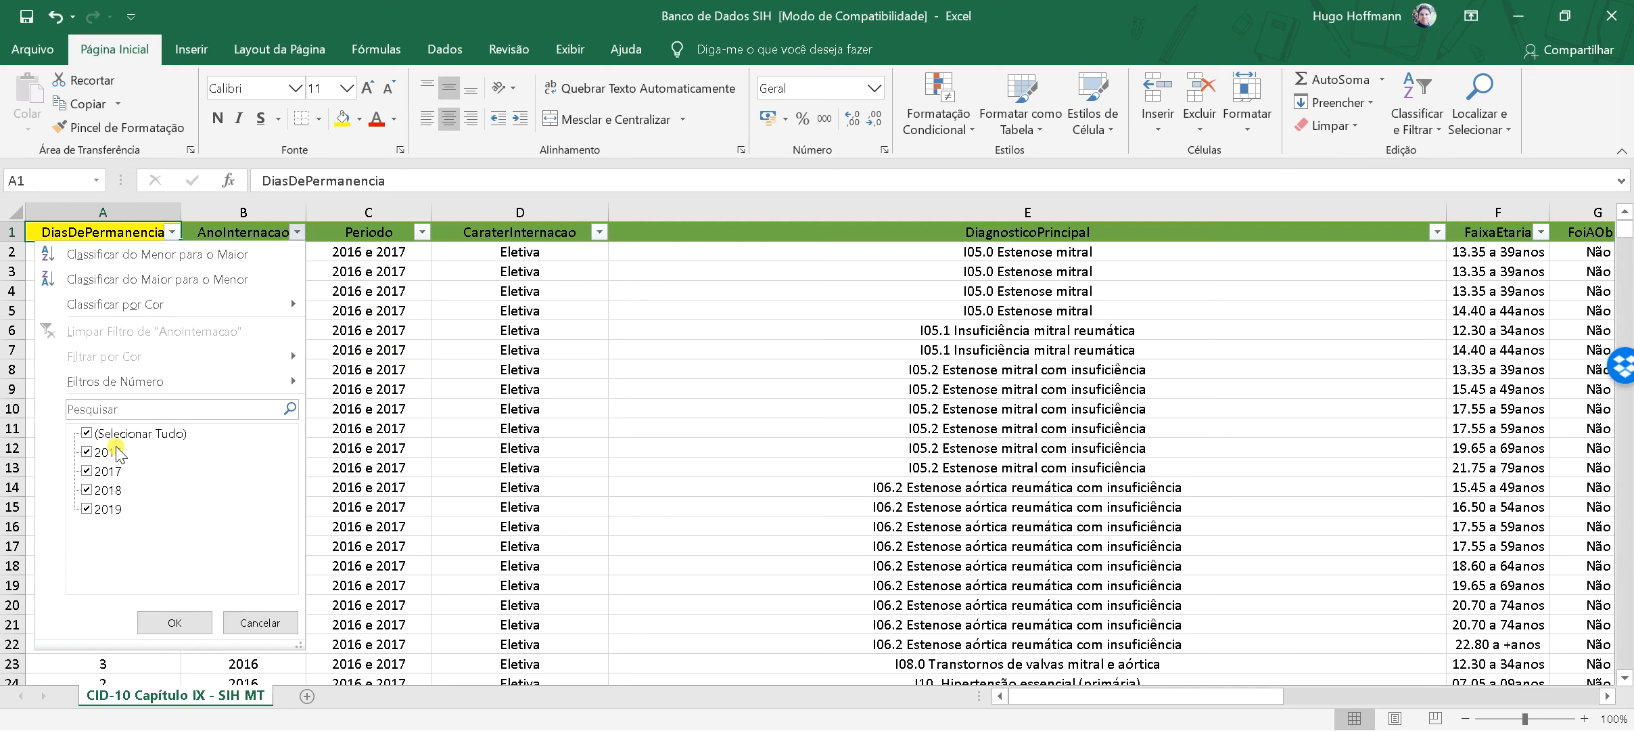
pyautogui.click(260, 622)
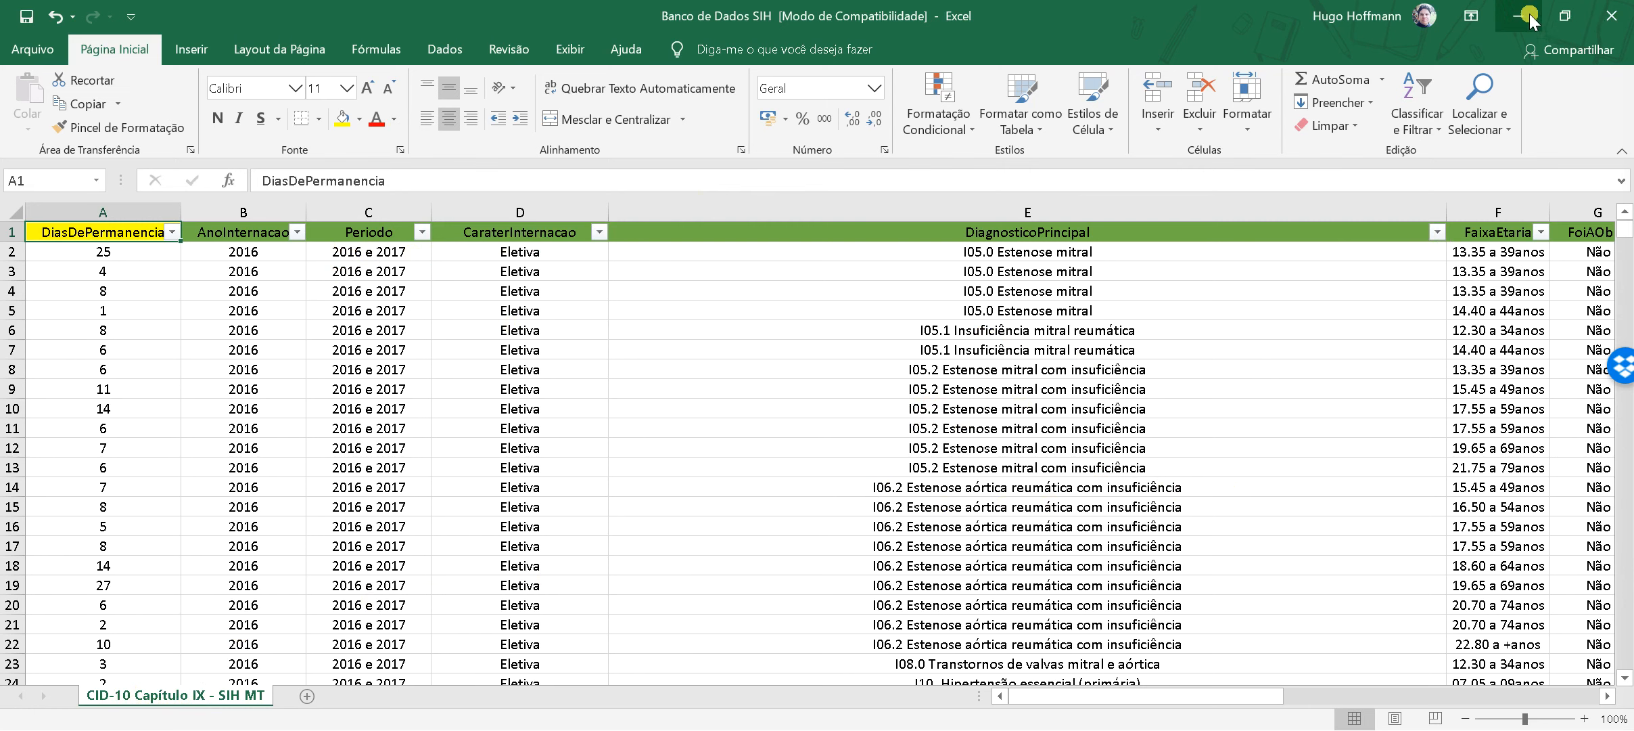
# - Close the Banco de Dados SIH workbook and minimise the Tutoriais folder window
pyautogui.click(1612, 16)
pyautogui.click(818, 398)
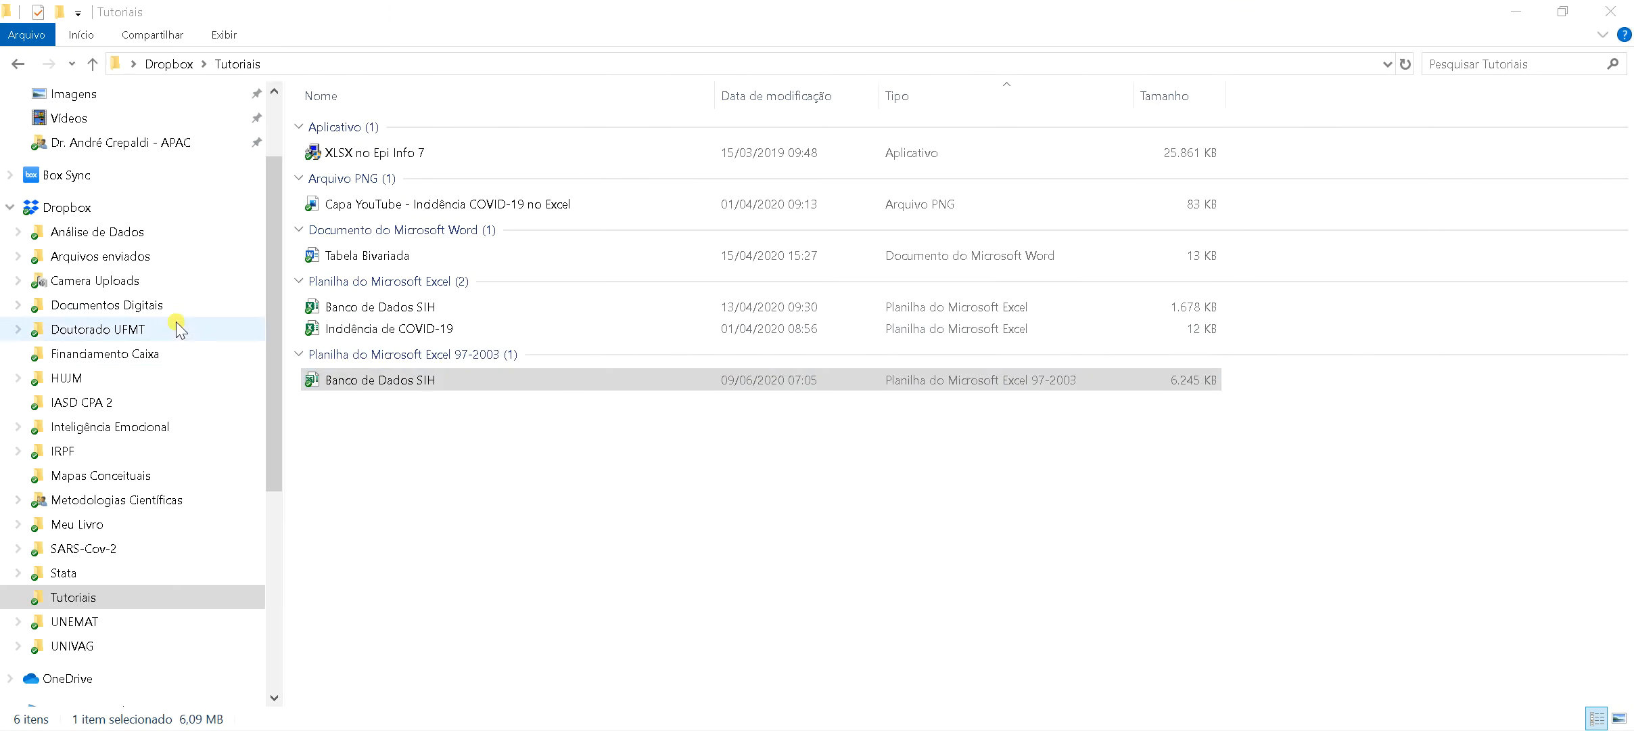
pyautogui.click(1518, 13)
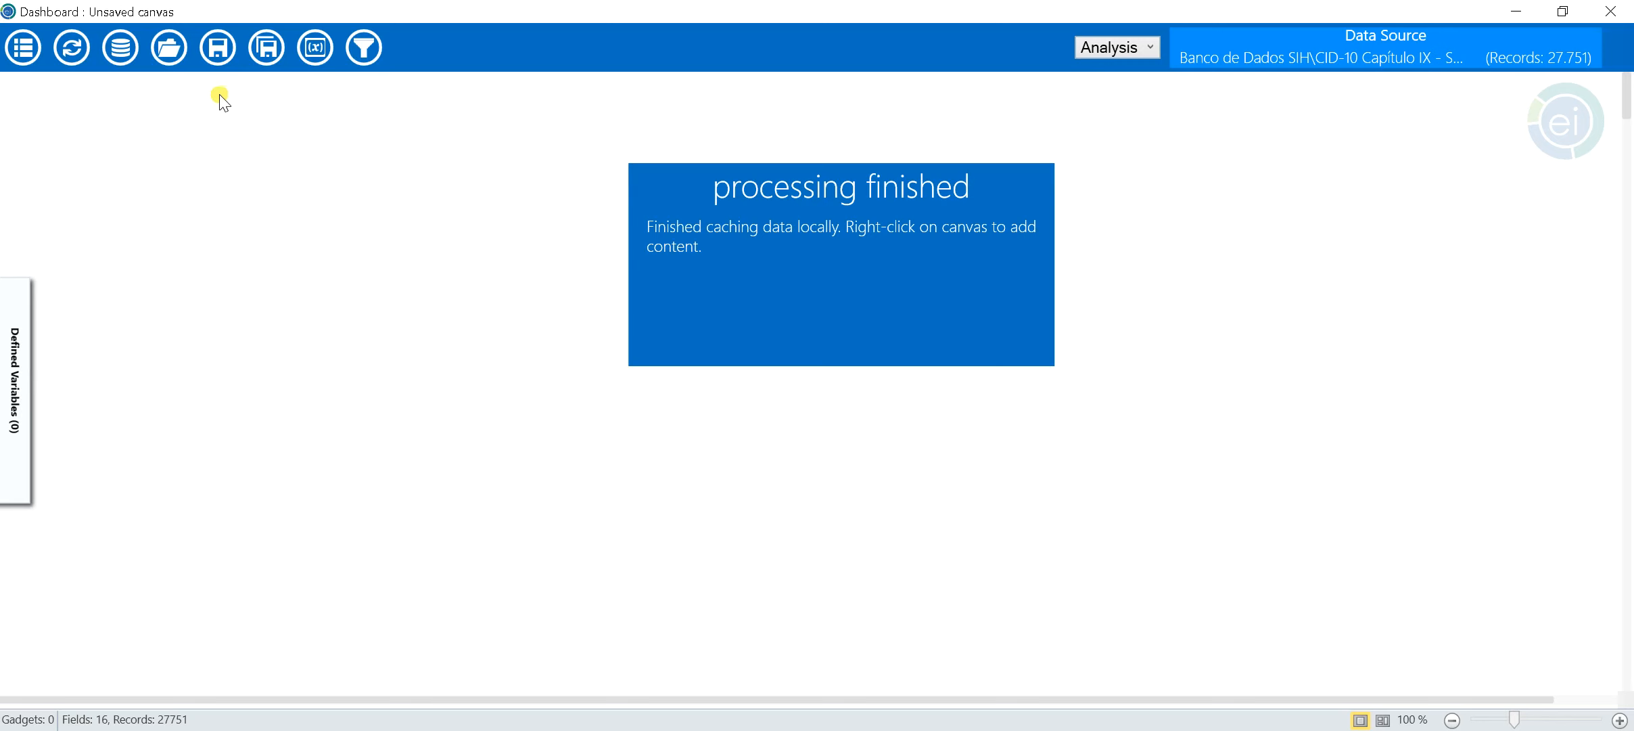
# - In the Epi Info dashboard, add a Means analysis gadget for DiasDePermanencia and place it in the canvas's upper-left corner
pyautogui.rightClick(143, 97)
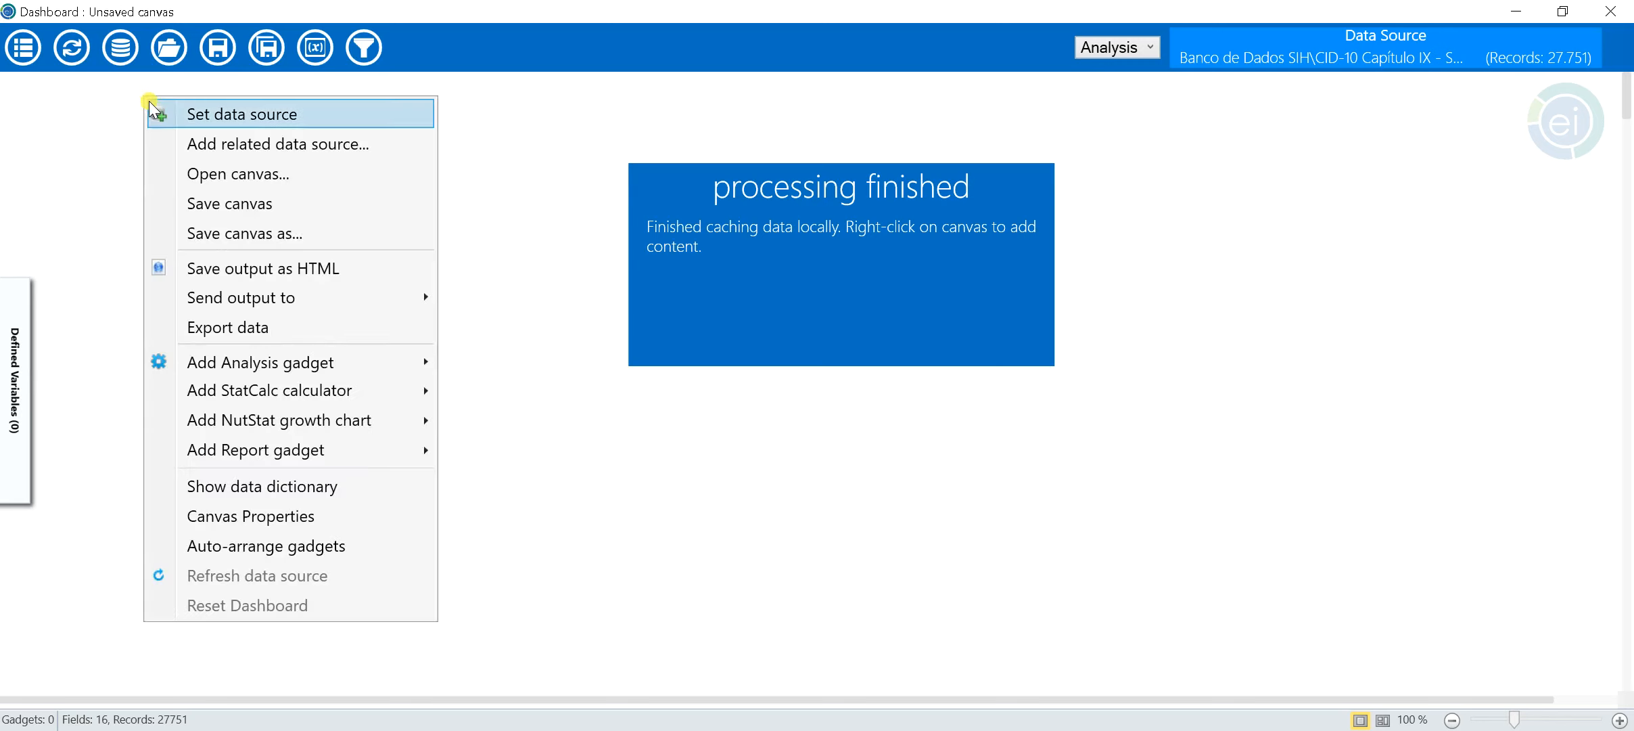
pyautogui.click(101, 118)
pyautogui.rightClick(98, 108)
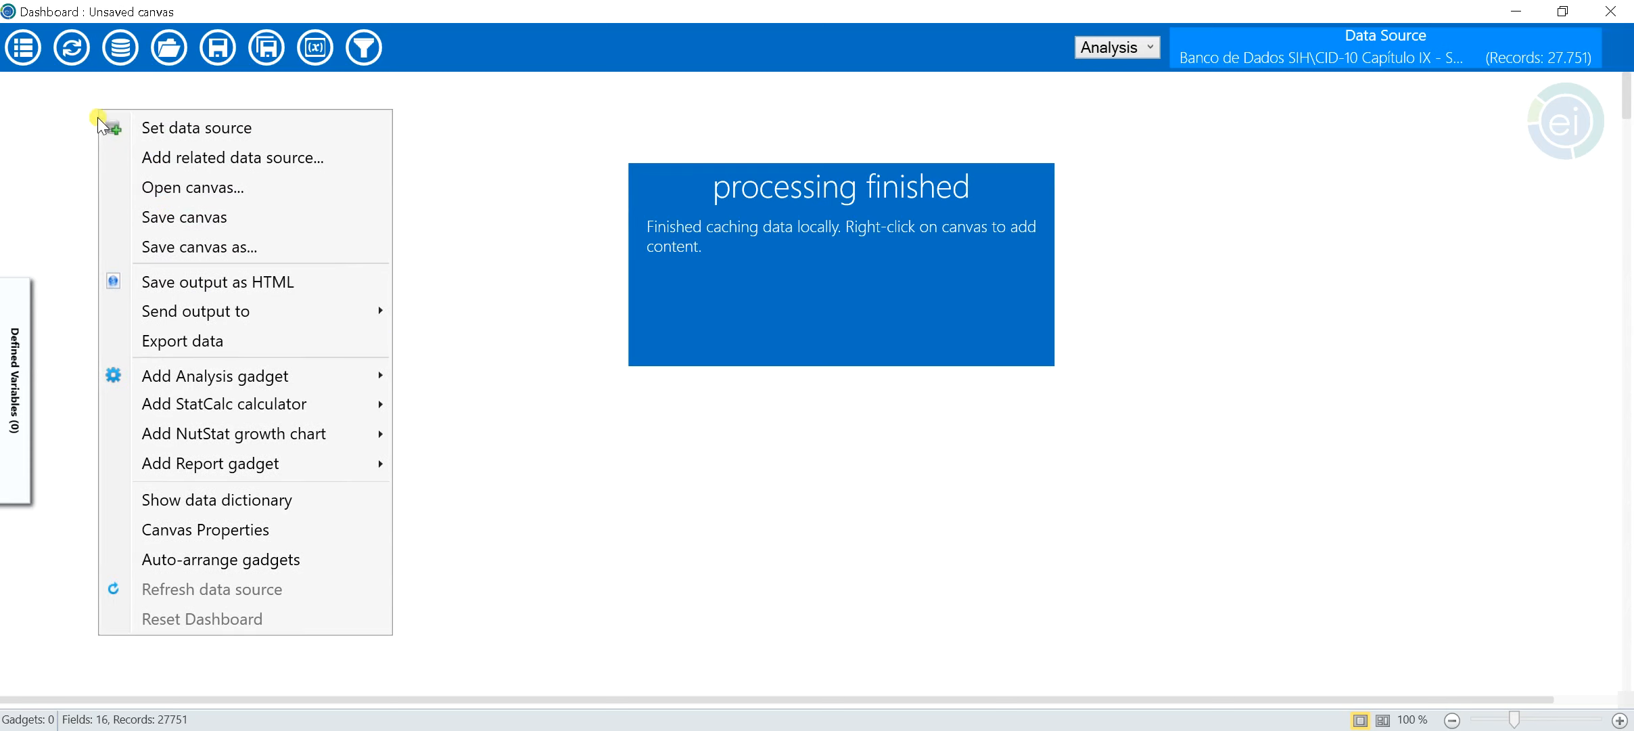
pyautogui.moveTo(241, 377)
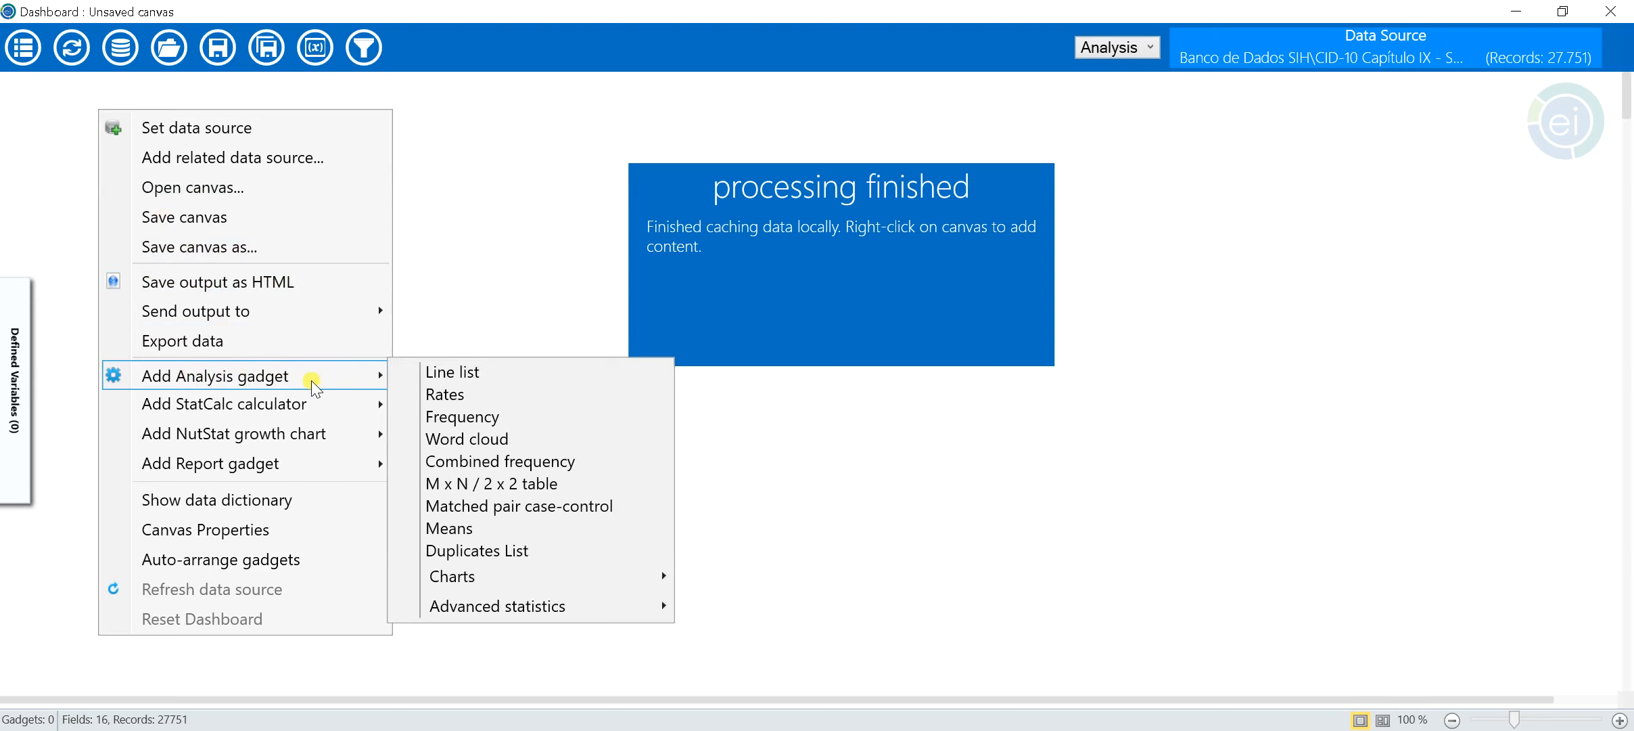
pyautogui.click(485, 527)
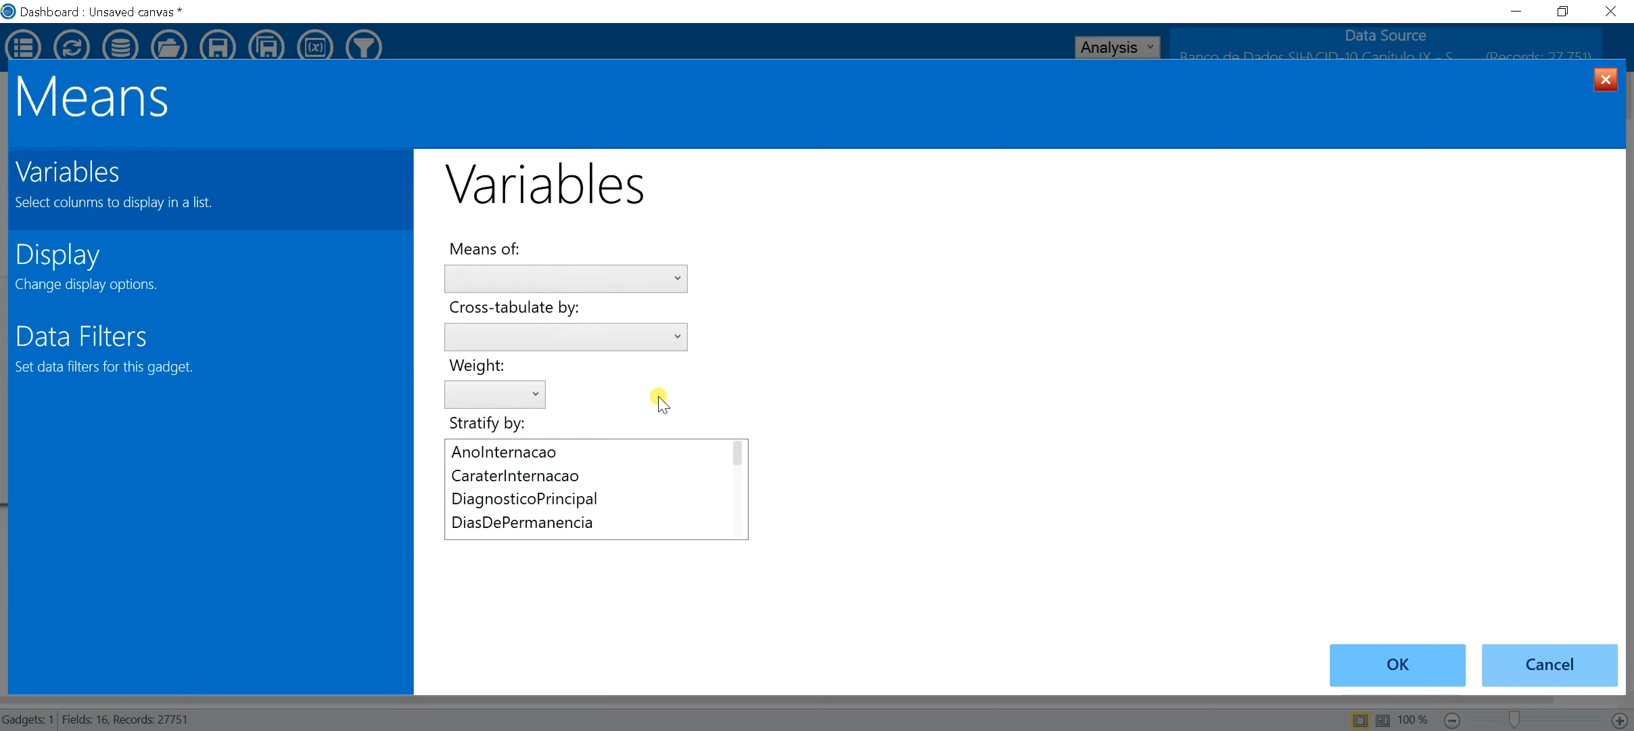
pyautogui.click(578, 285)
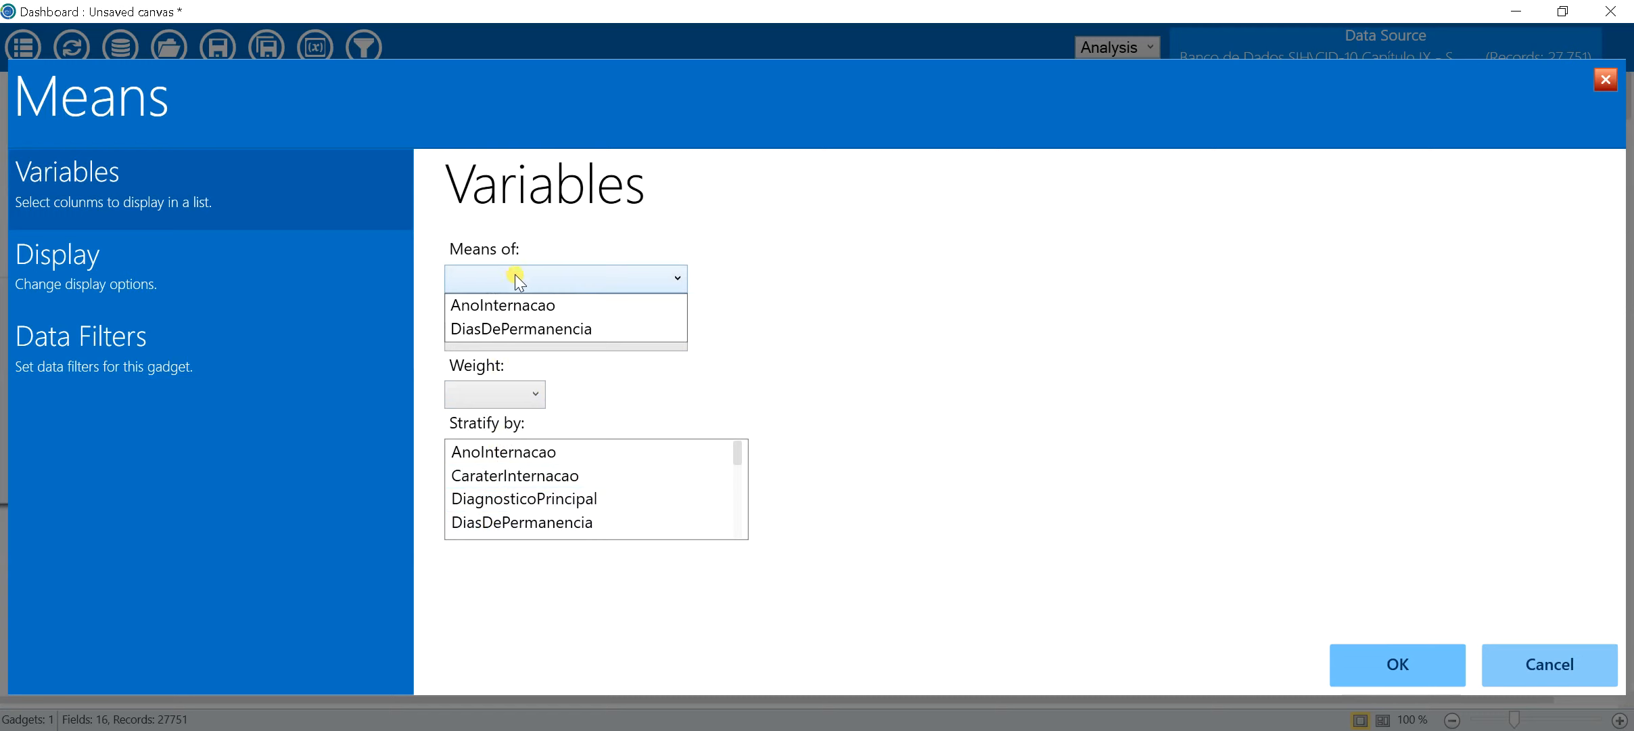
pyautogui.click(498, 328)
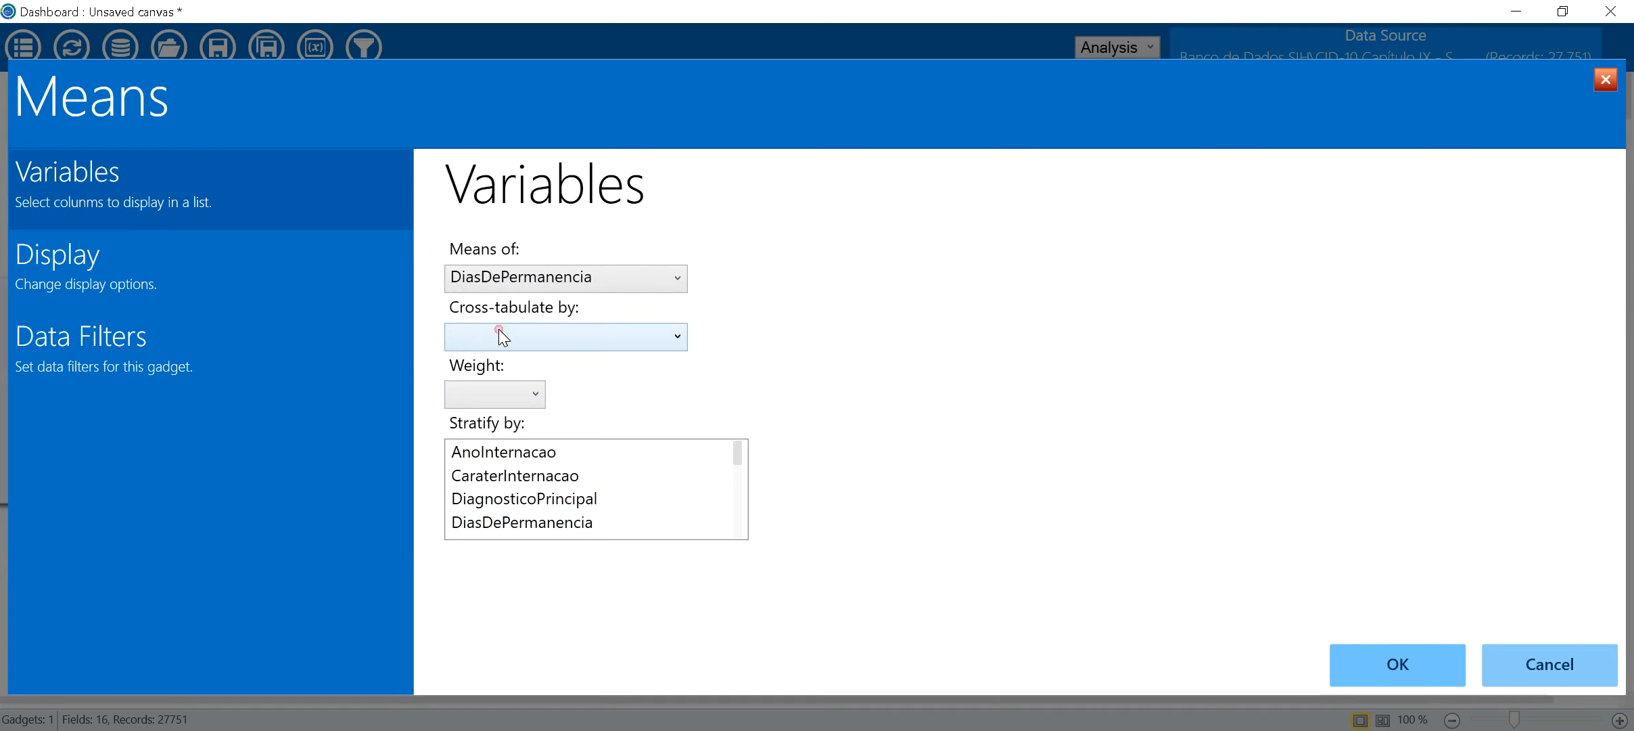
pyautogui.click(1350, 667)
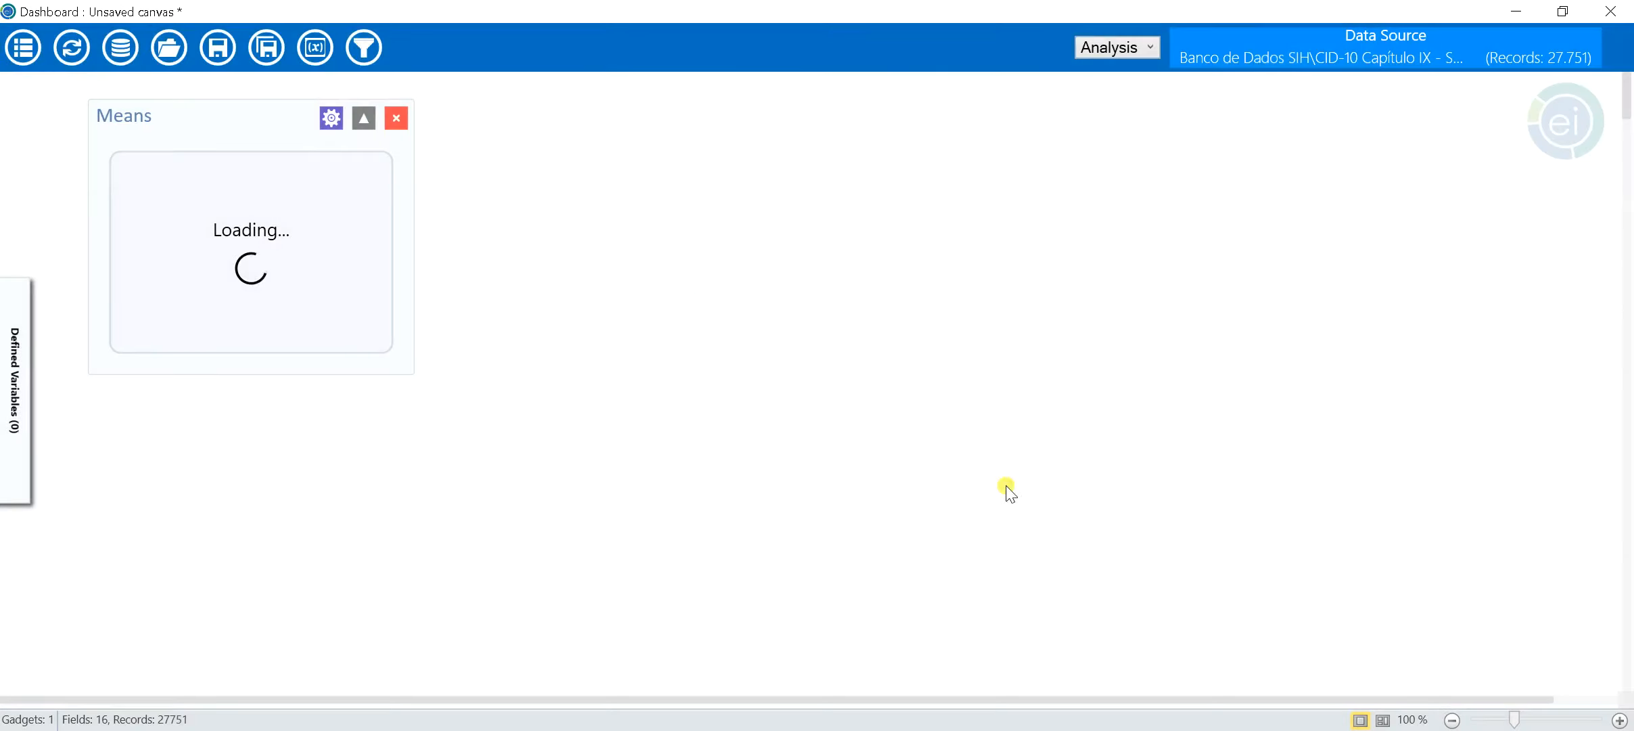
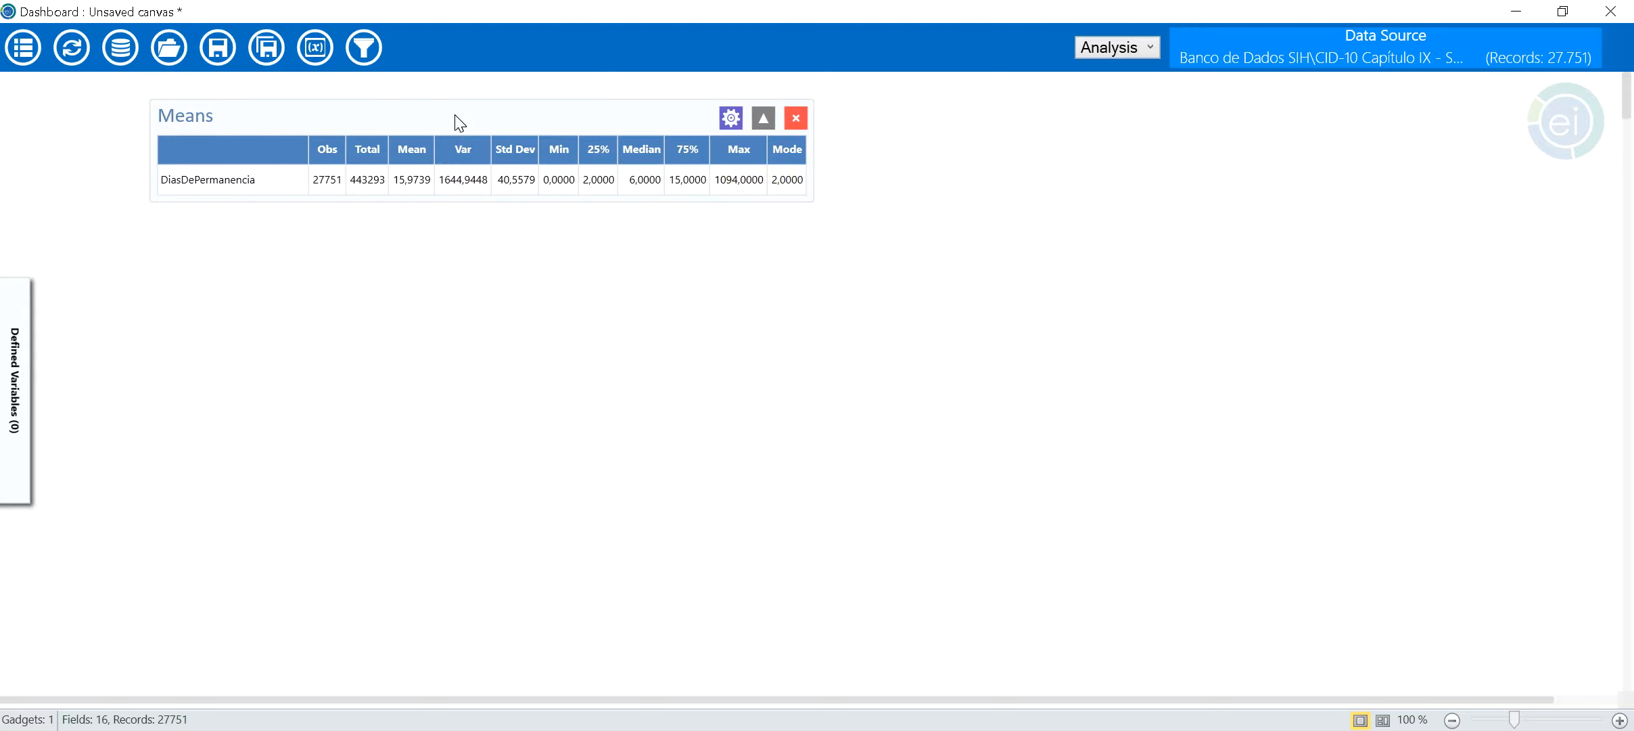
pyautogui.click(366, 109)
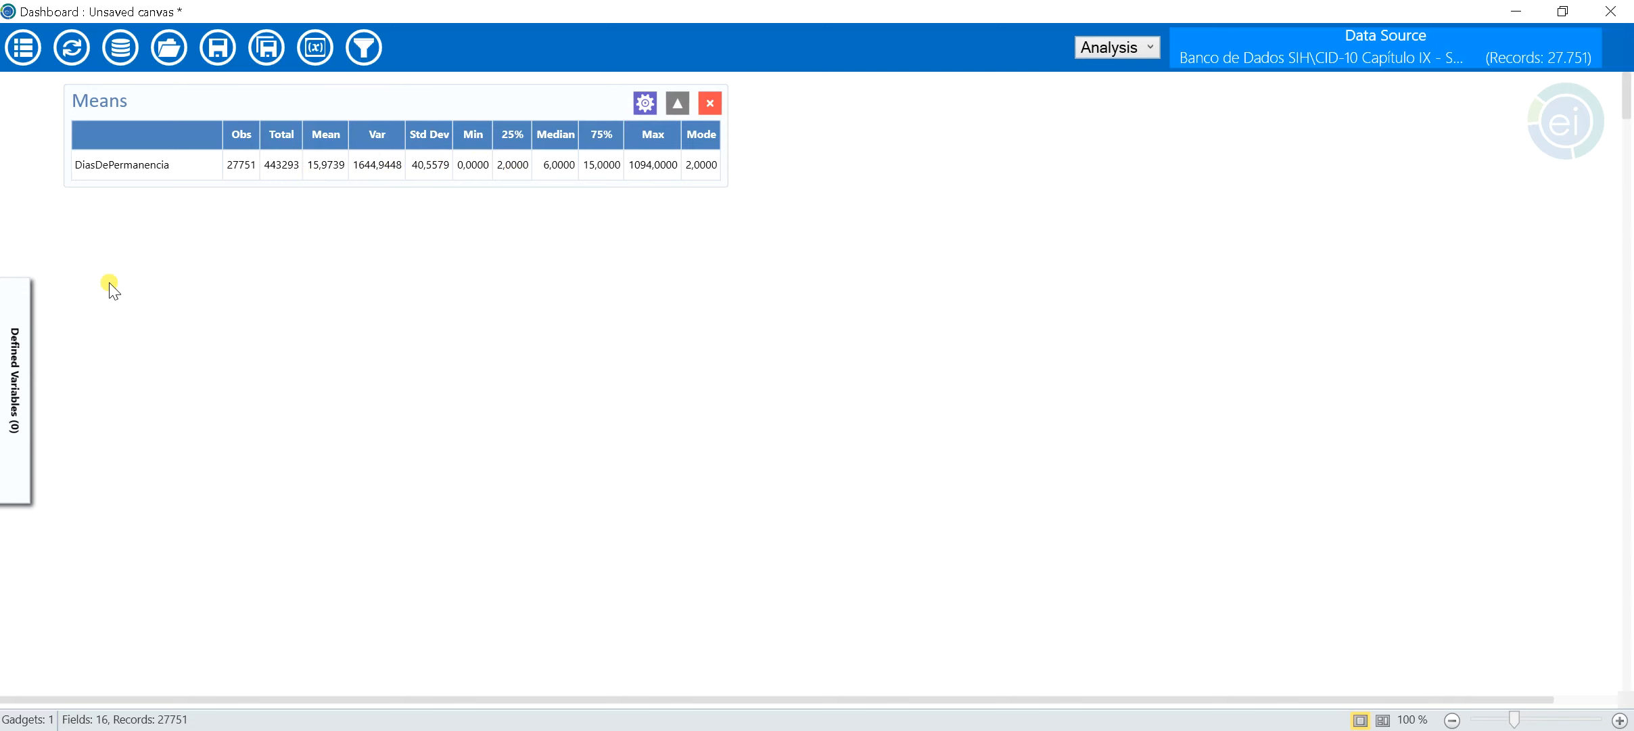
# - Add a second Means gadget for DiasDePermanencia cross-tabulated by FoiAObito and place it to the right of the first gadget
pyautogui.rightClick(72, 248)
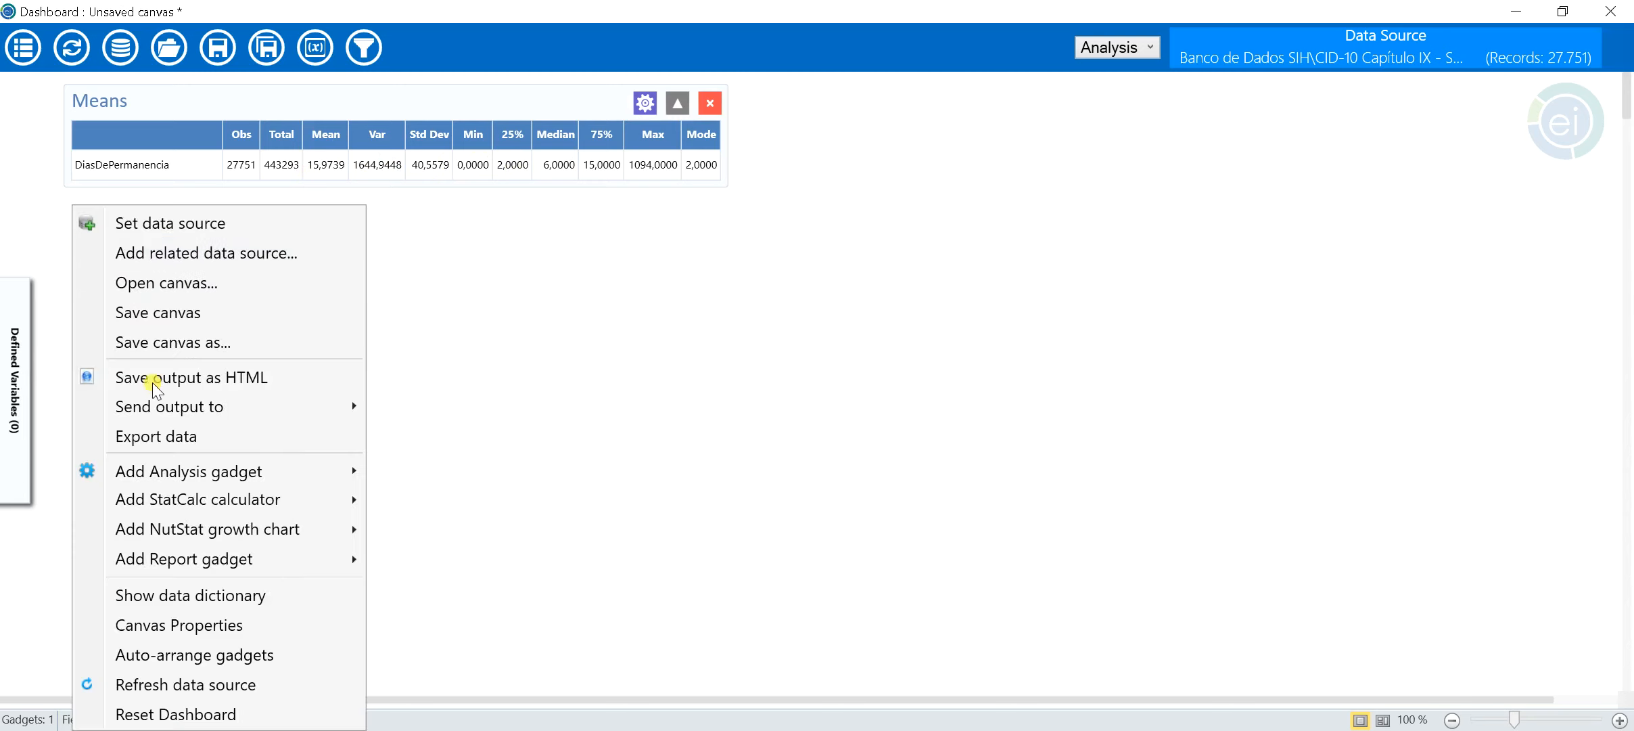
pyautogui.moveTo(289, 471)
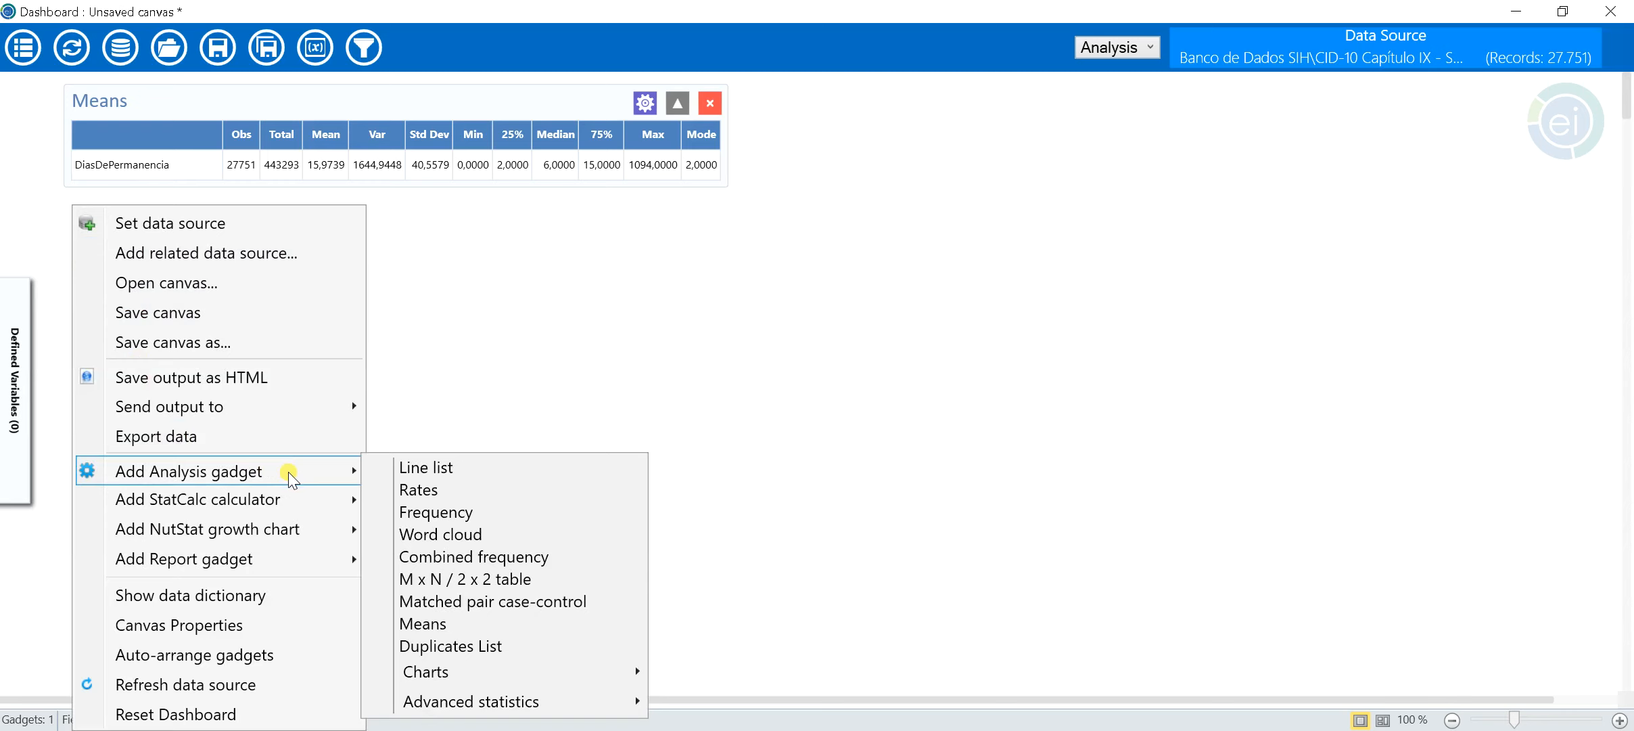
pyautogui.click(449, 624)
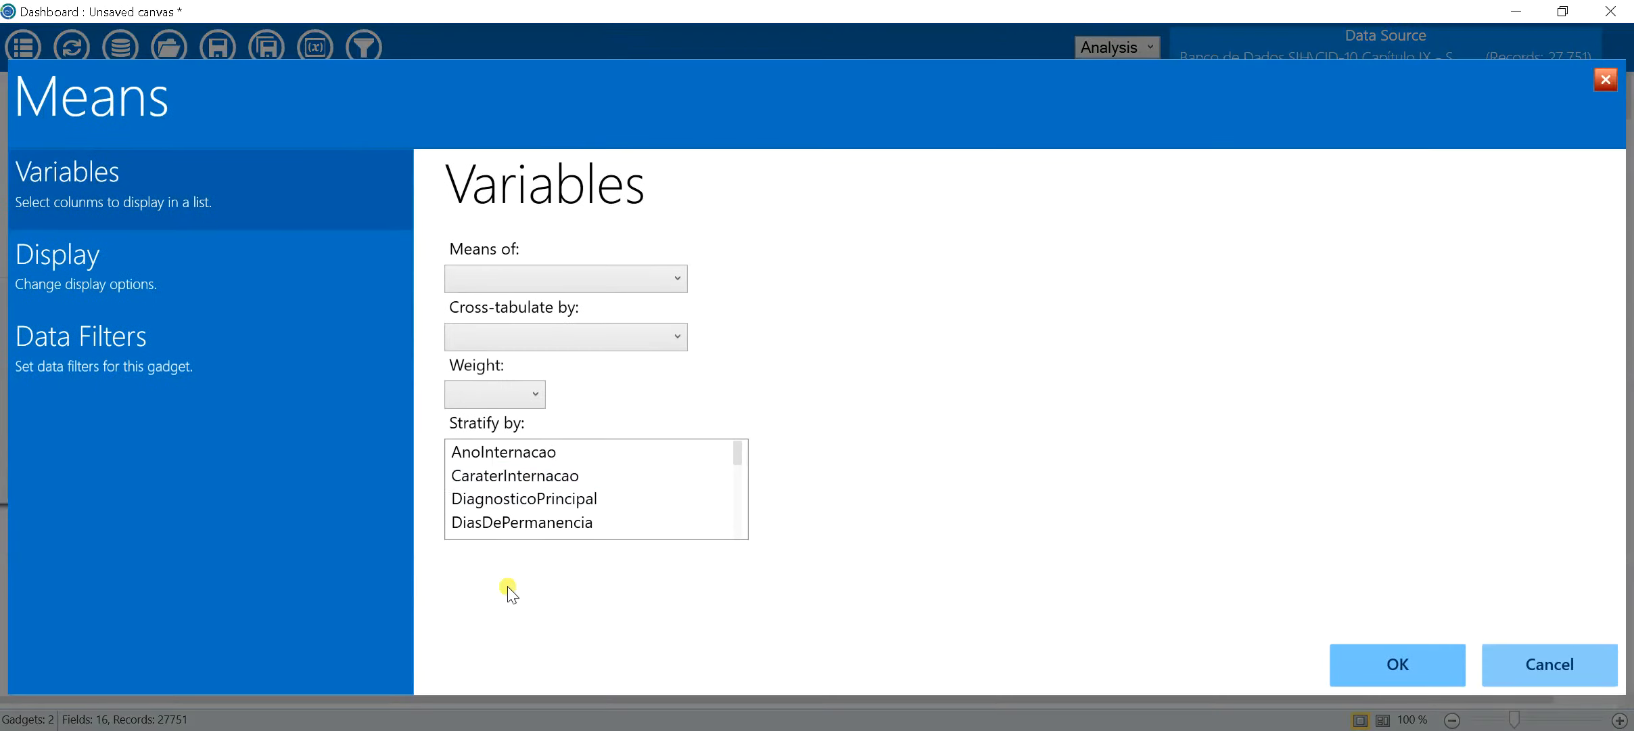
pyautogui.click(573, 277)
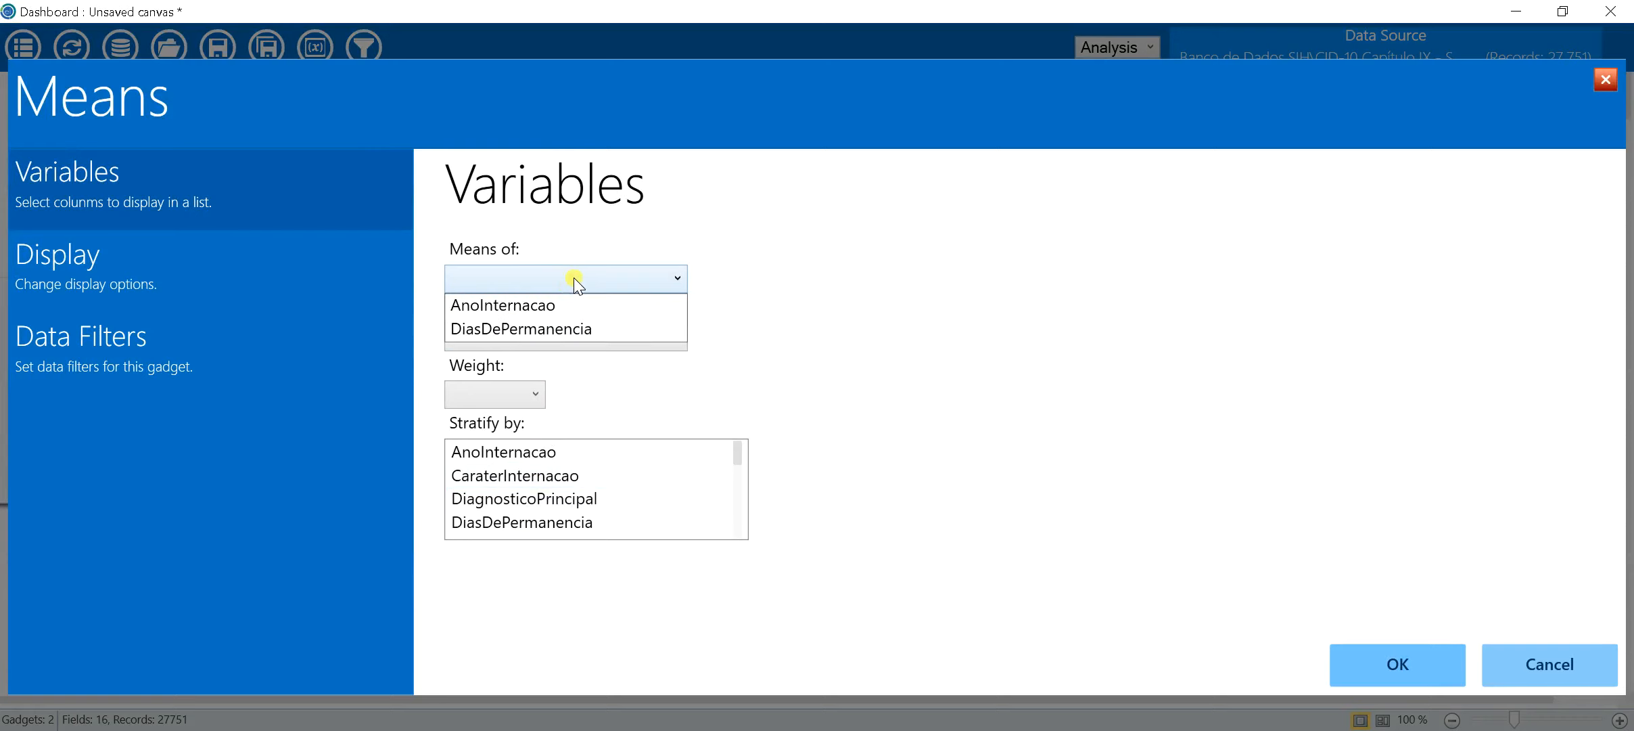
pyautogui.click(540, 330)
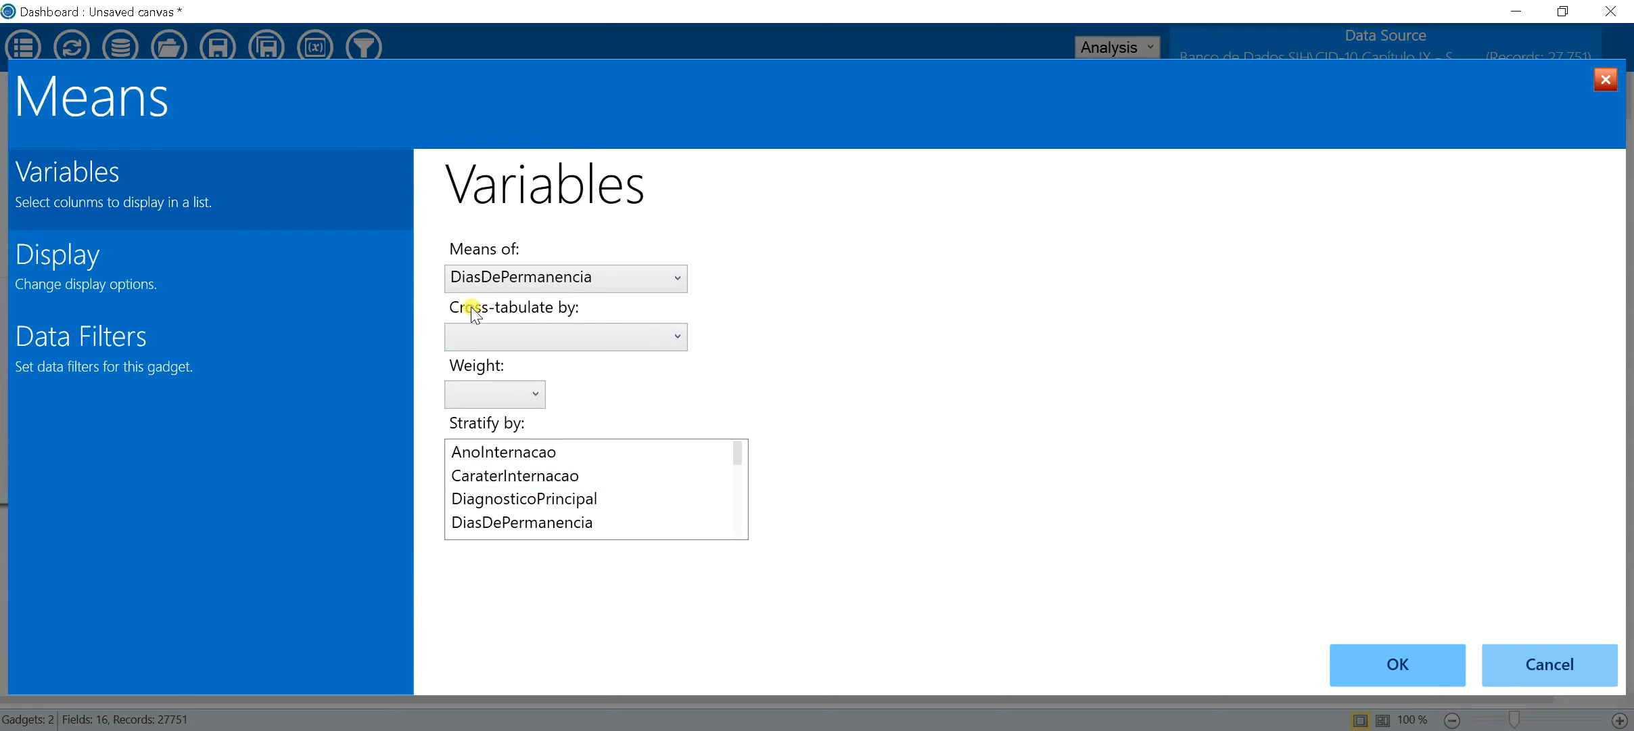
pyautogui.click(536, 337)
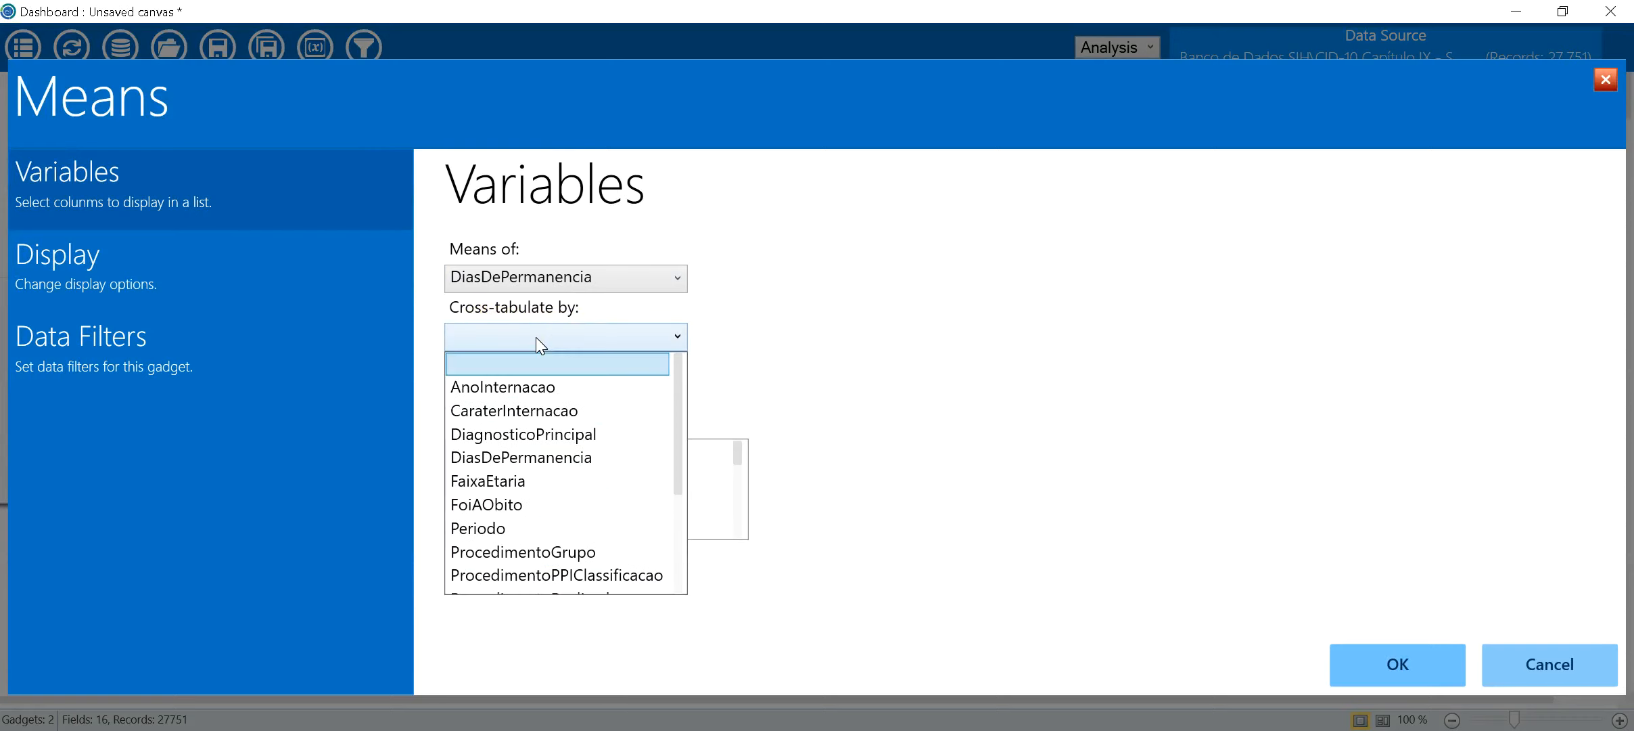
pyautogui.click(531, 505)
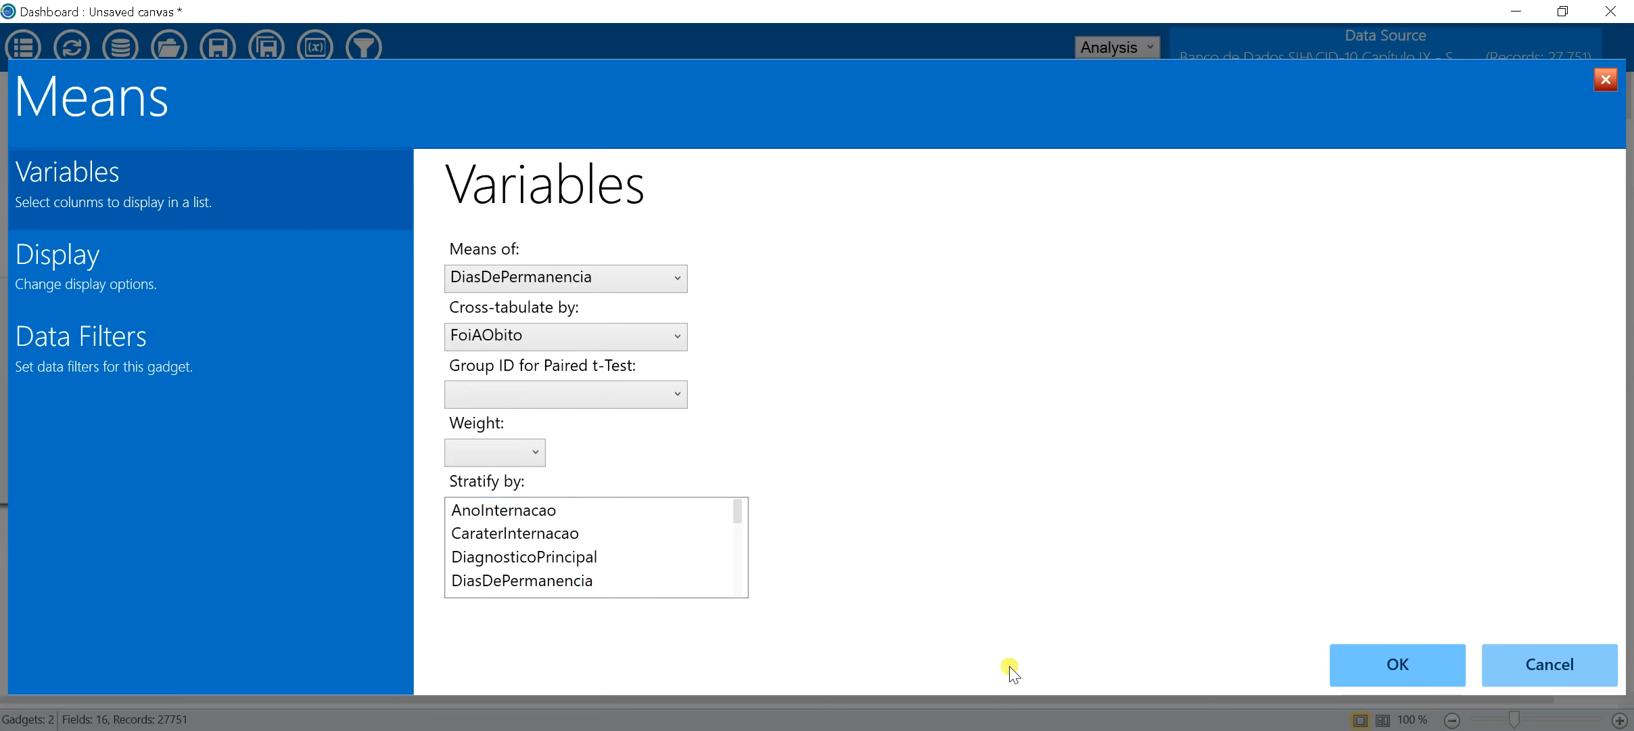
pyautogui.click(1402, 662)
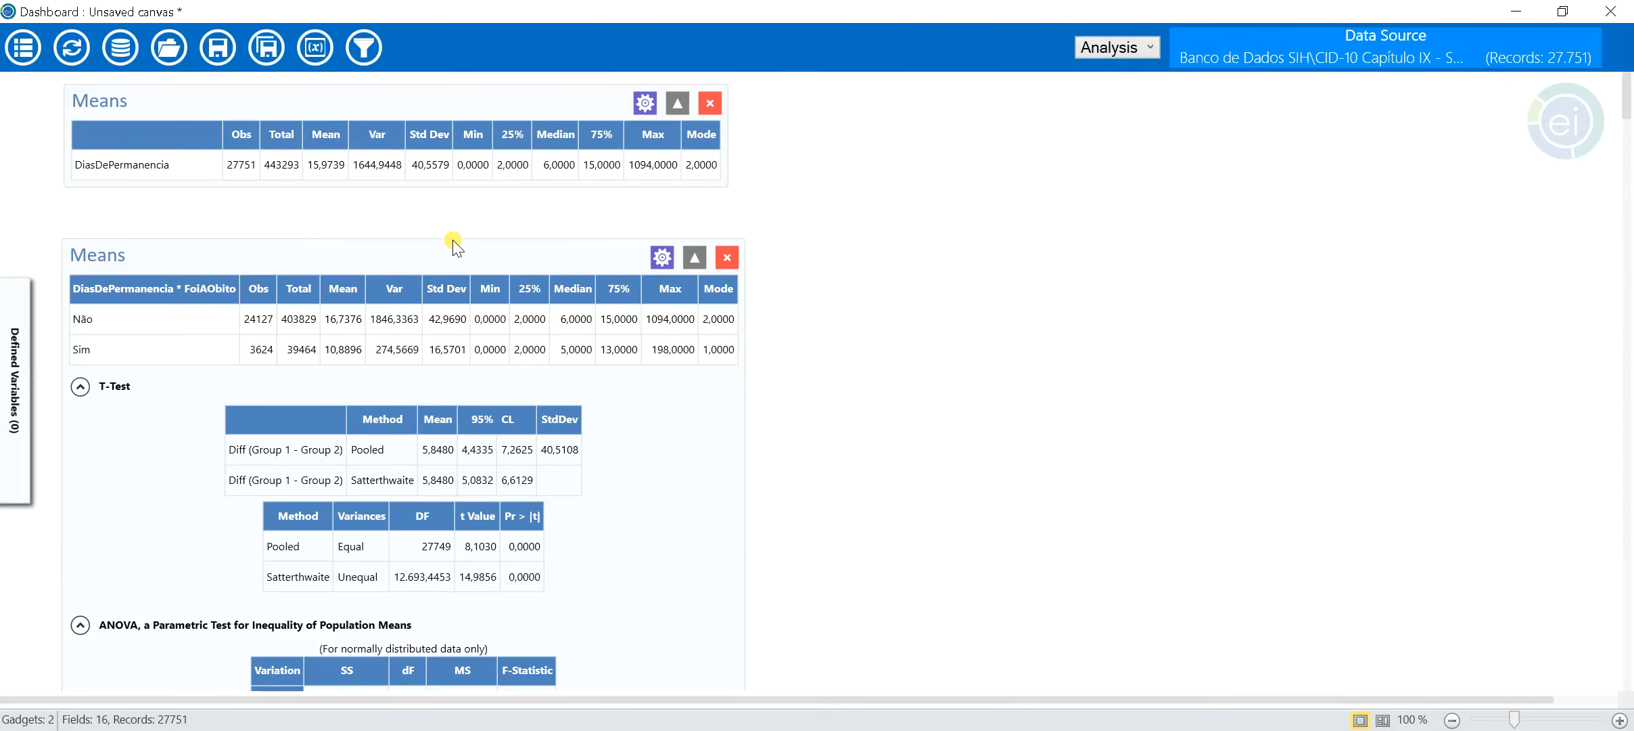
pyautogui.moveTo(434, 253); pyautogui.dragTo(1110, 107)
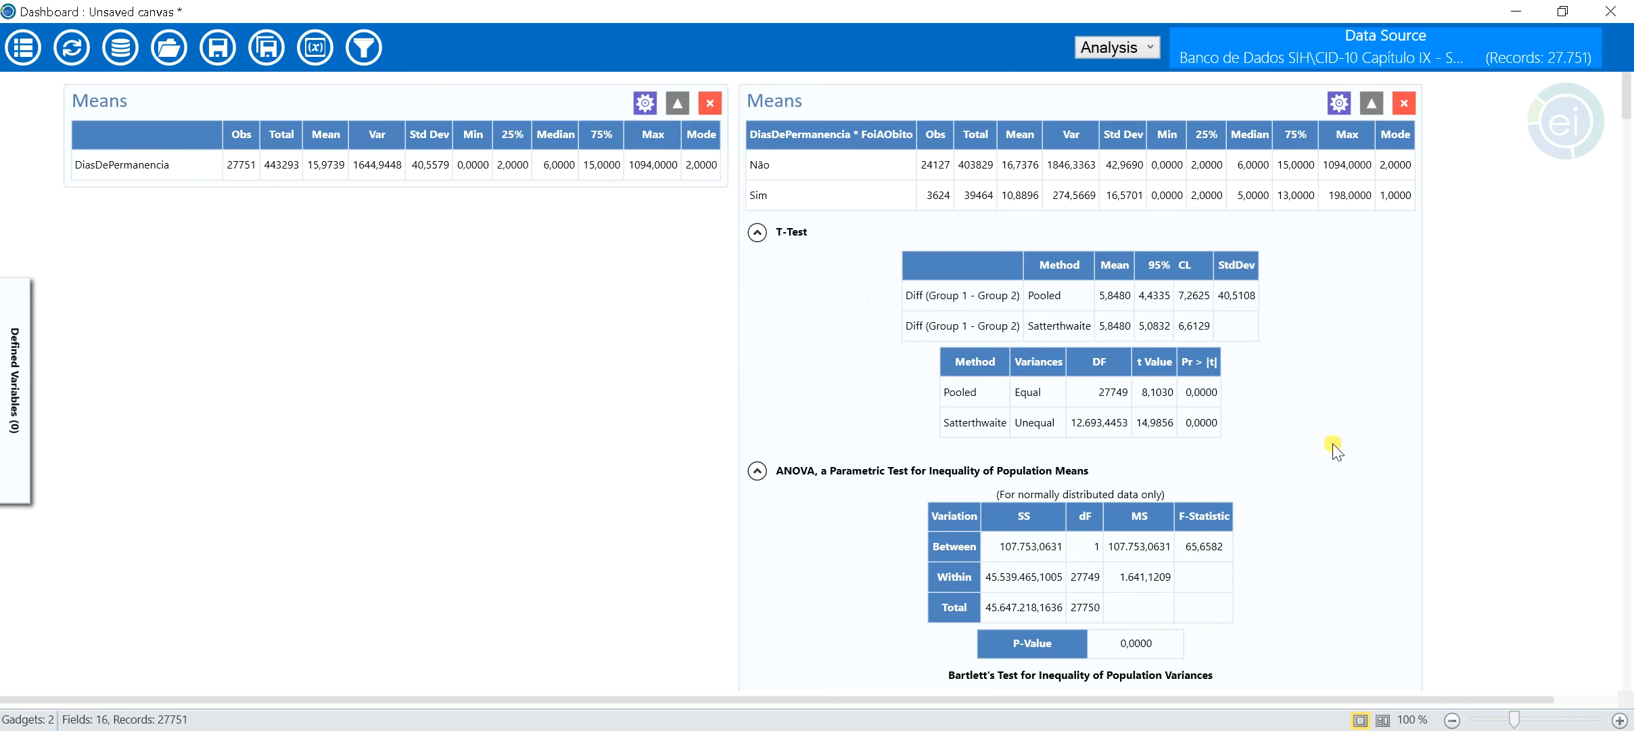
# - Examine the T-Test, ANOVA, Bartlett and Mann-Whitney/Kruskal-Wallis results for DiasDePermanencia by FoiAObito
pyautogui.scroll(-1, 1334, 446)
pyautogui.scroll(-1, 1334, 447)
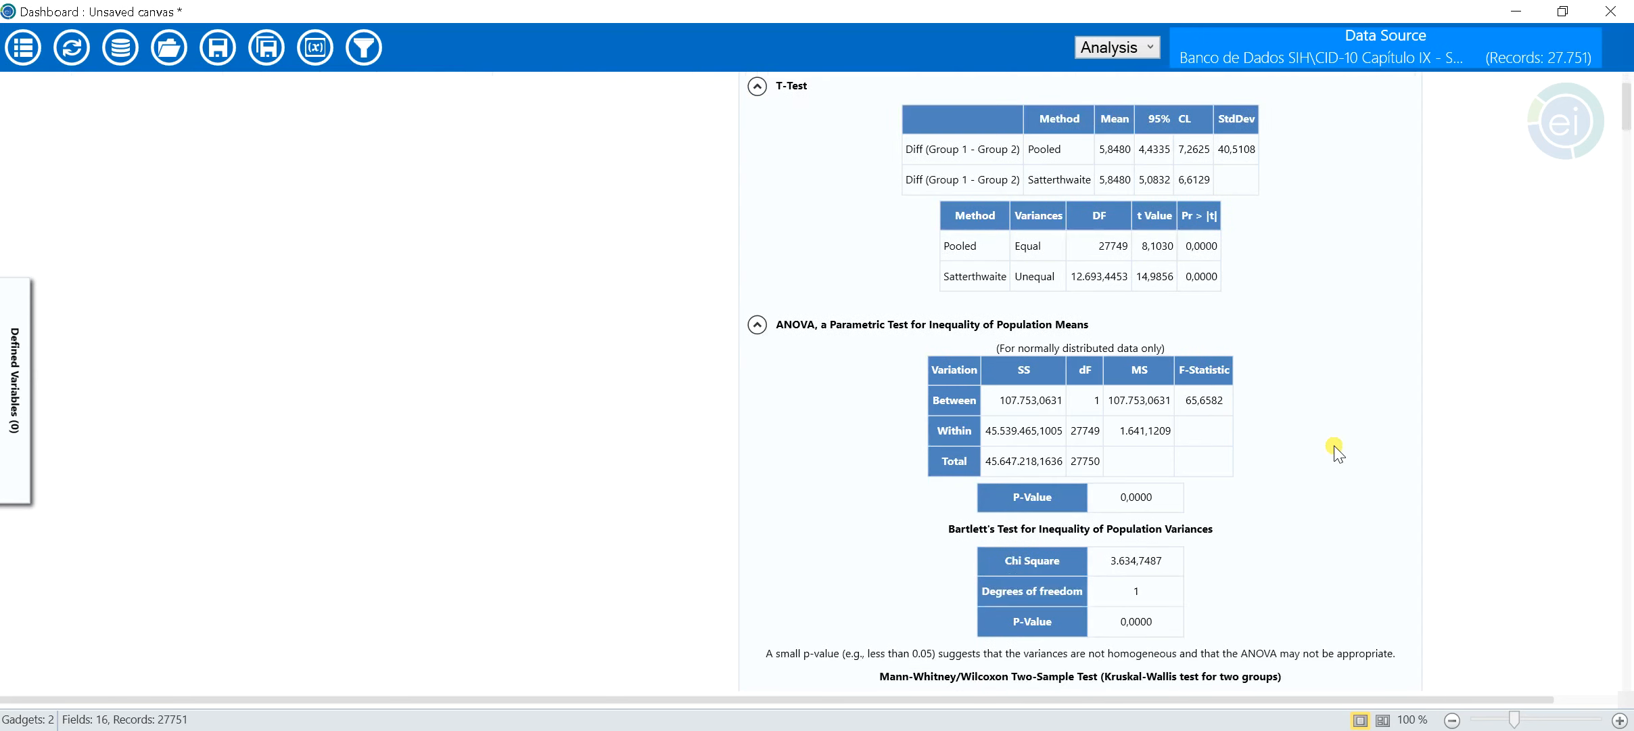
pyautogui.scroll(-3, 1335, 447)
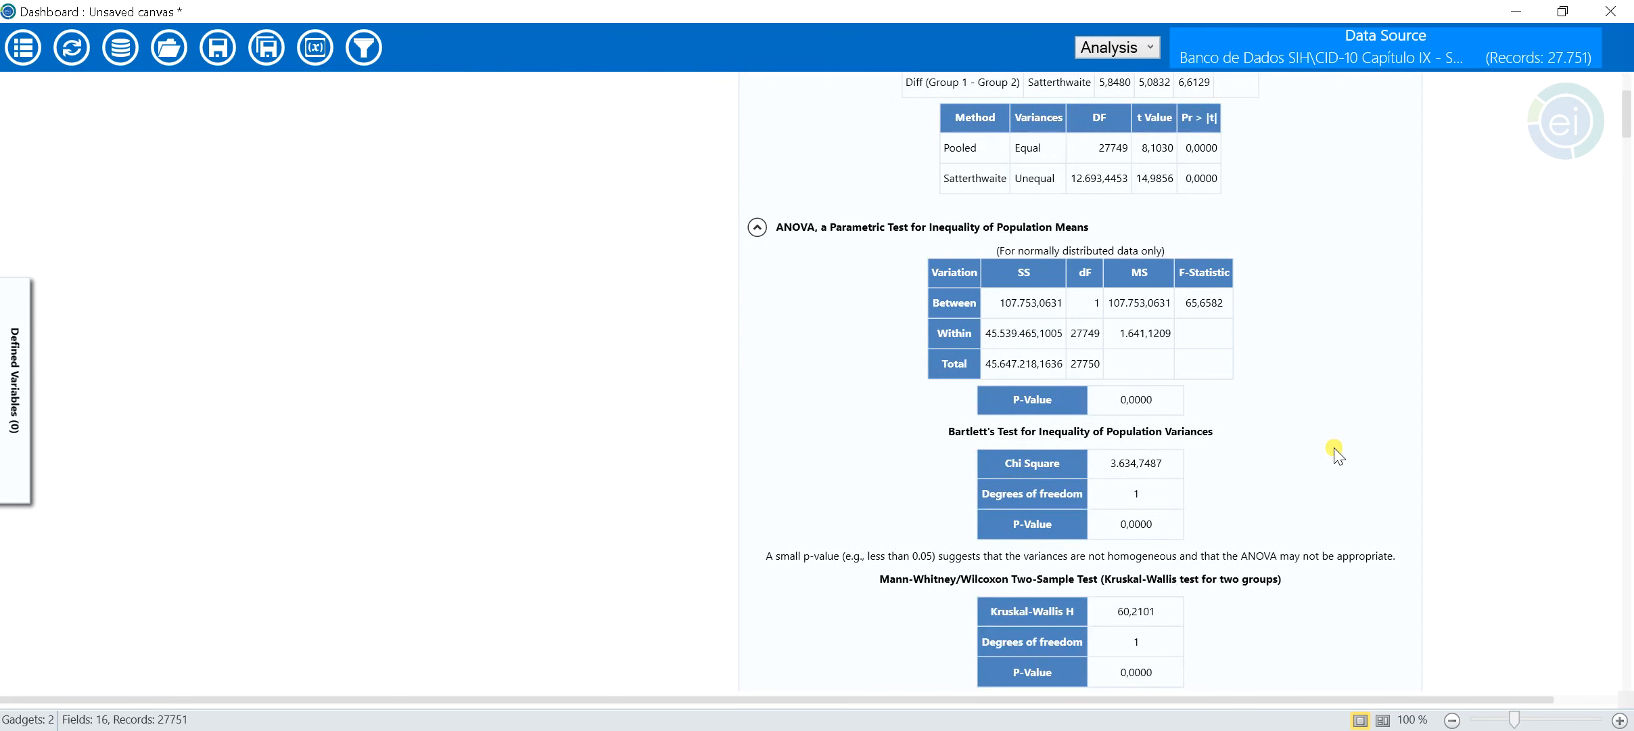
pyautogui.scroll(-1, 1334, 448)
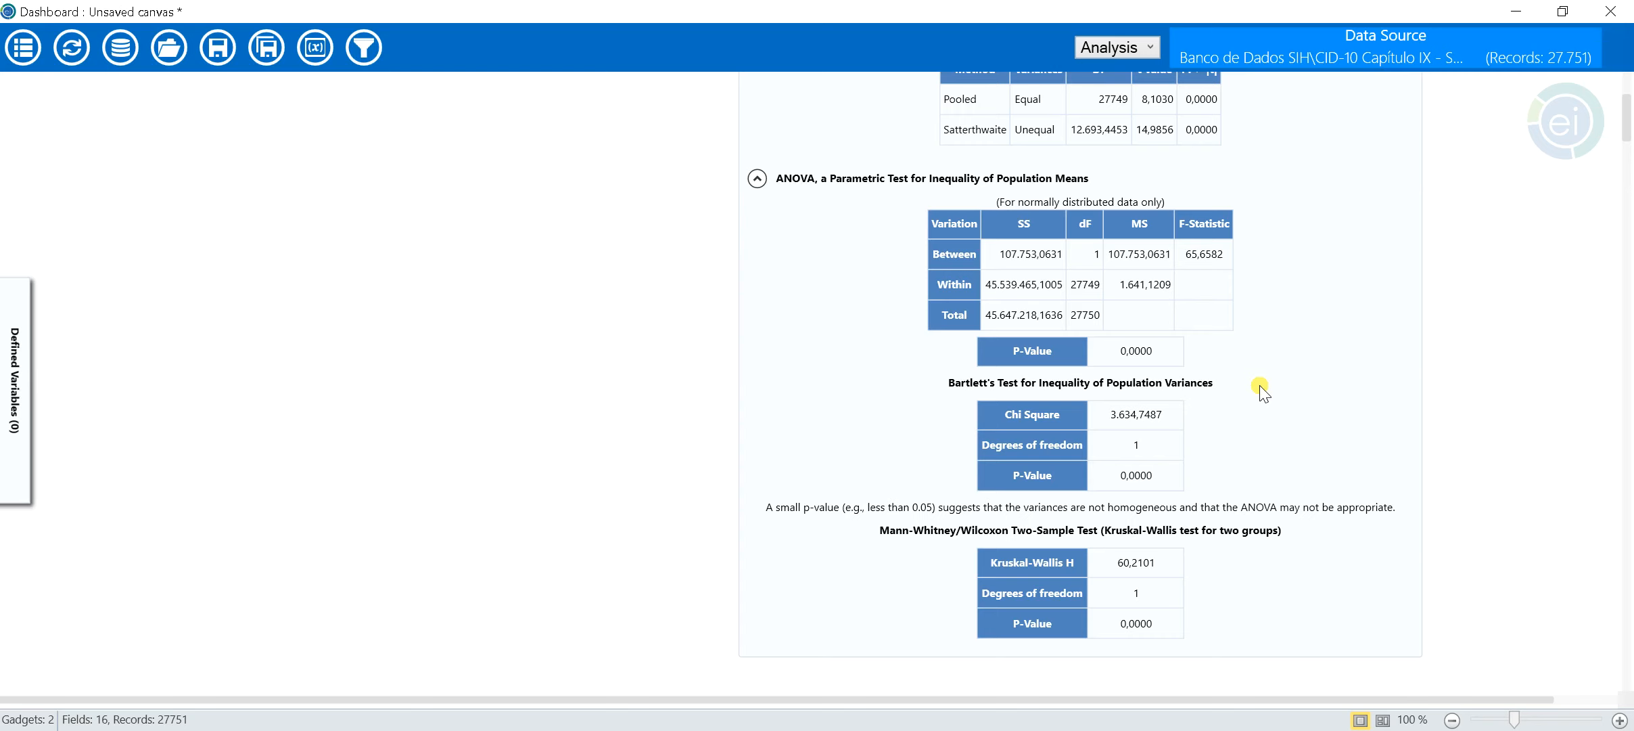
pyautogui.scroll(3, 1241, 385)
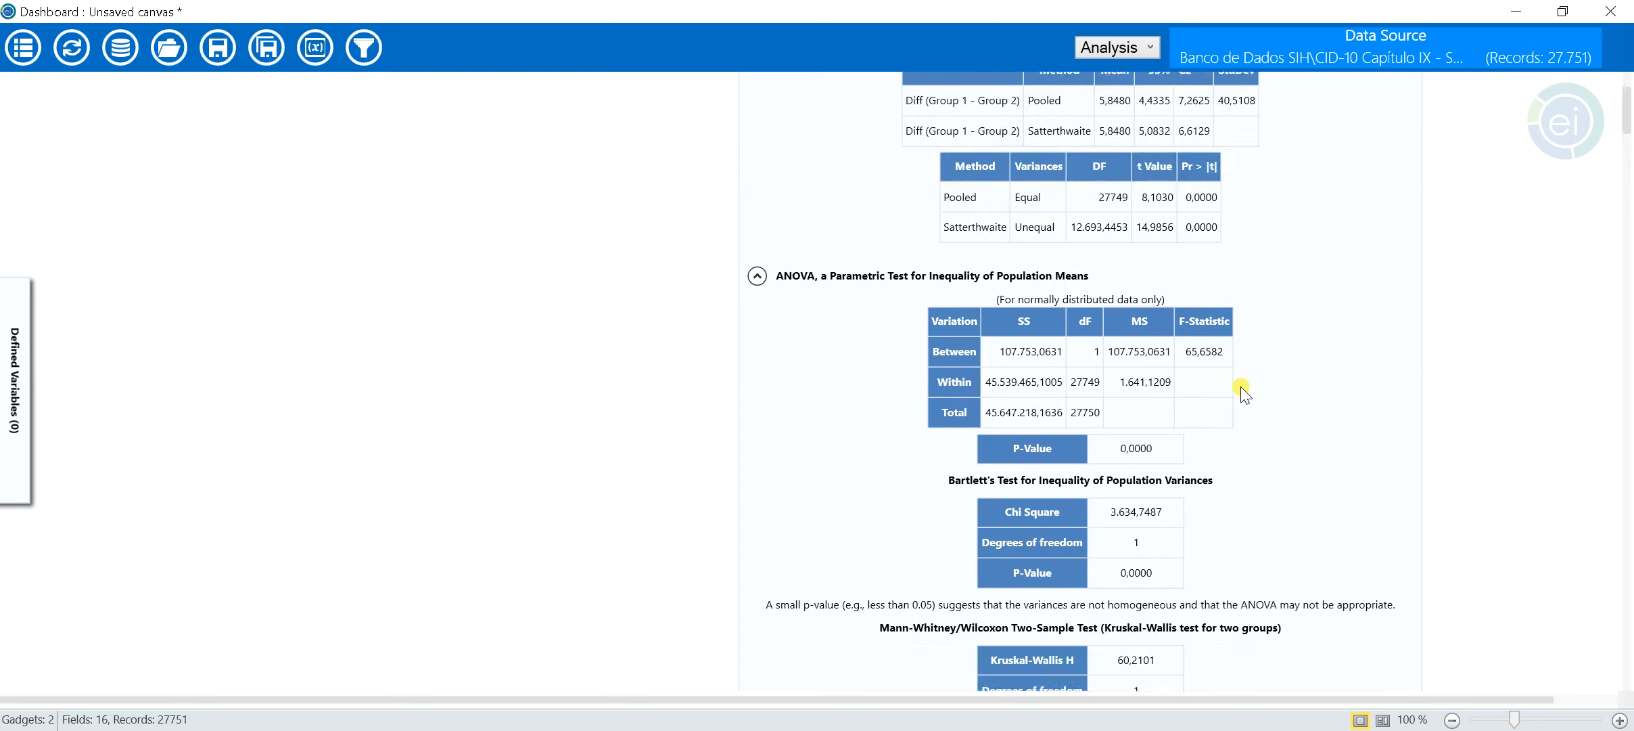
pyautogui.scroll(2, 1247, 389)
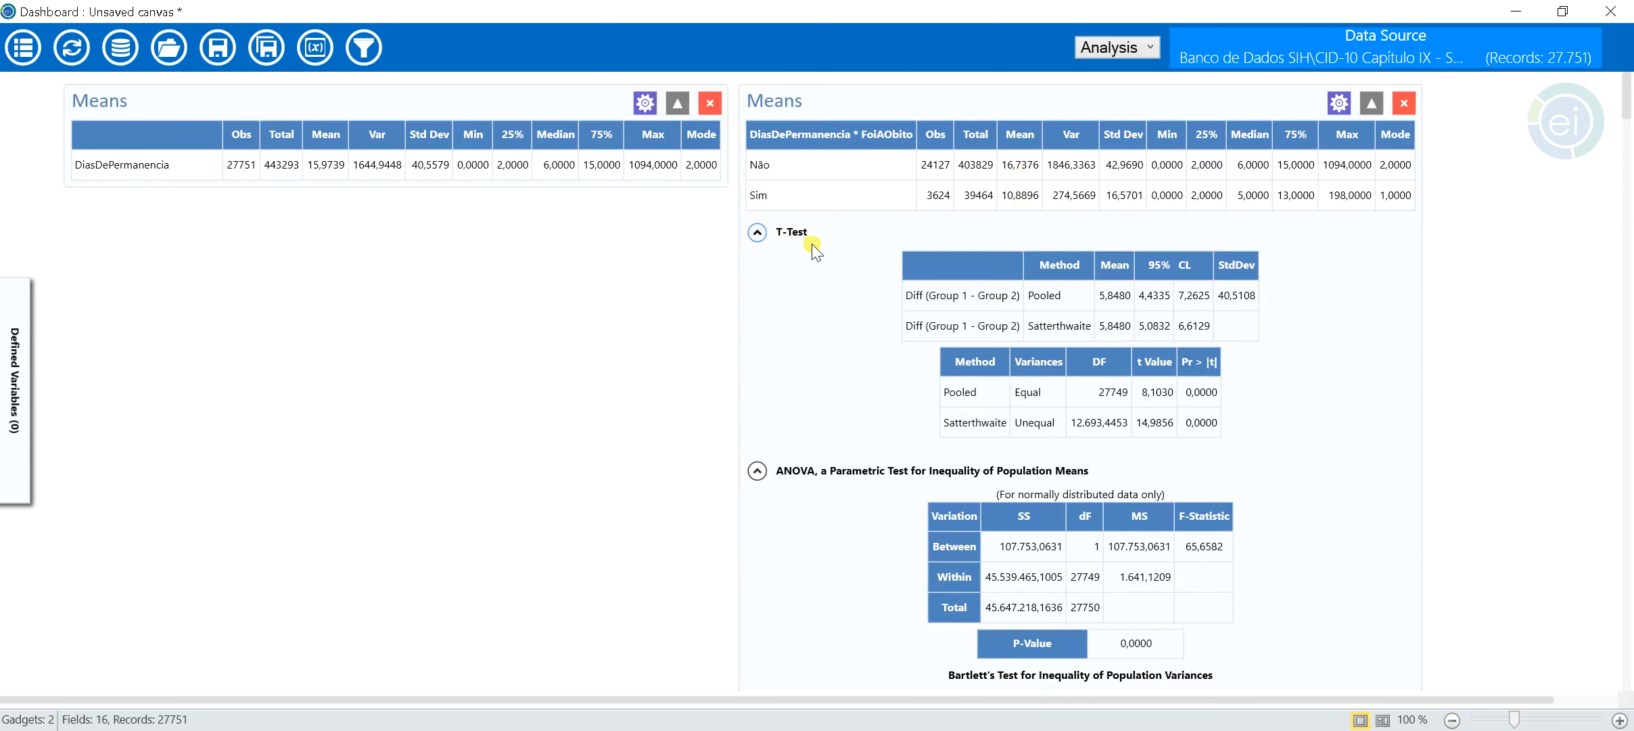
pyautogui.scroll(-1, 704, 311)
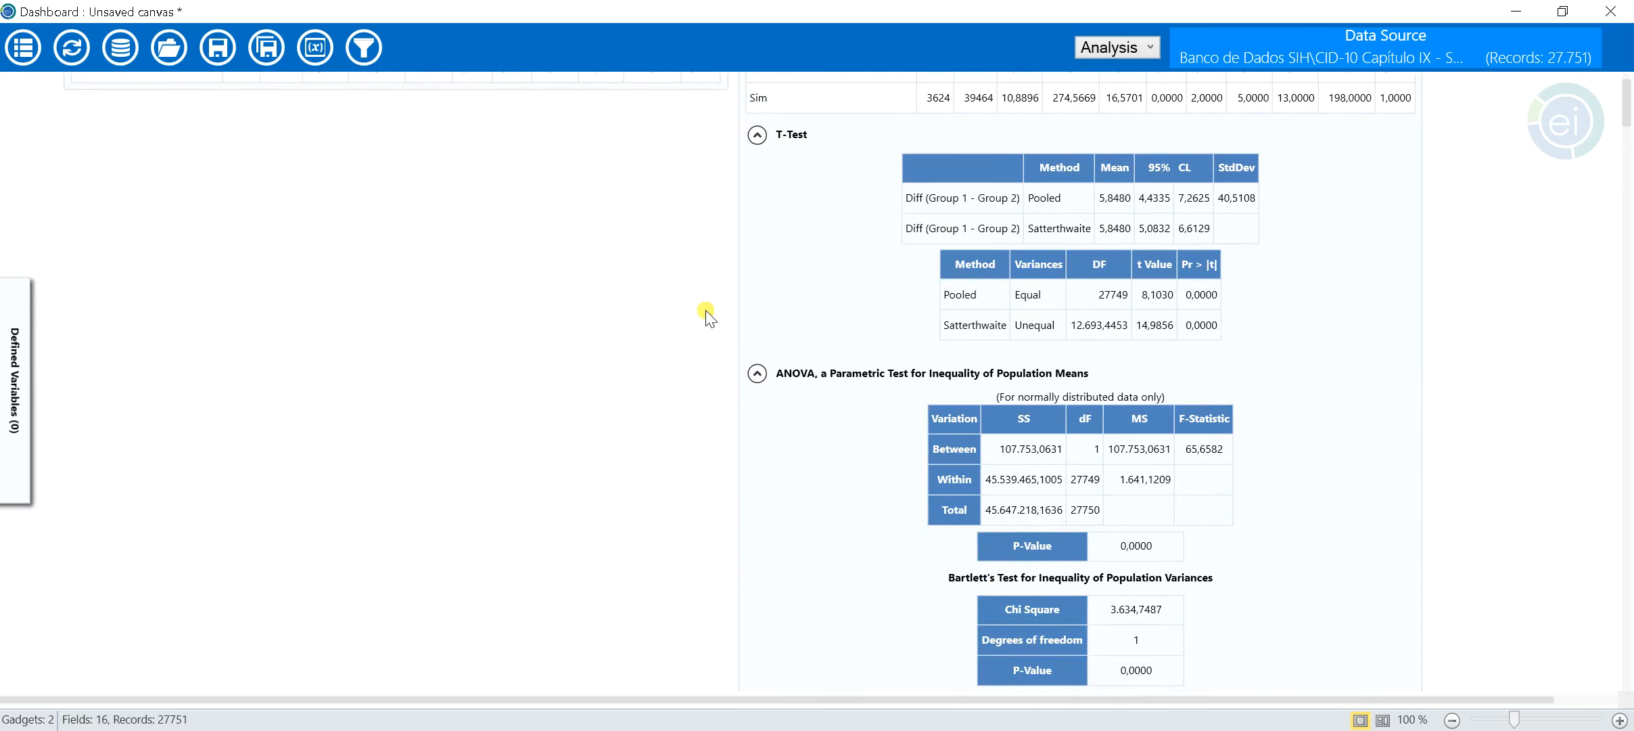
pyautogui.scroll(1, 706, 314)
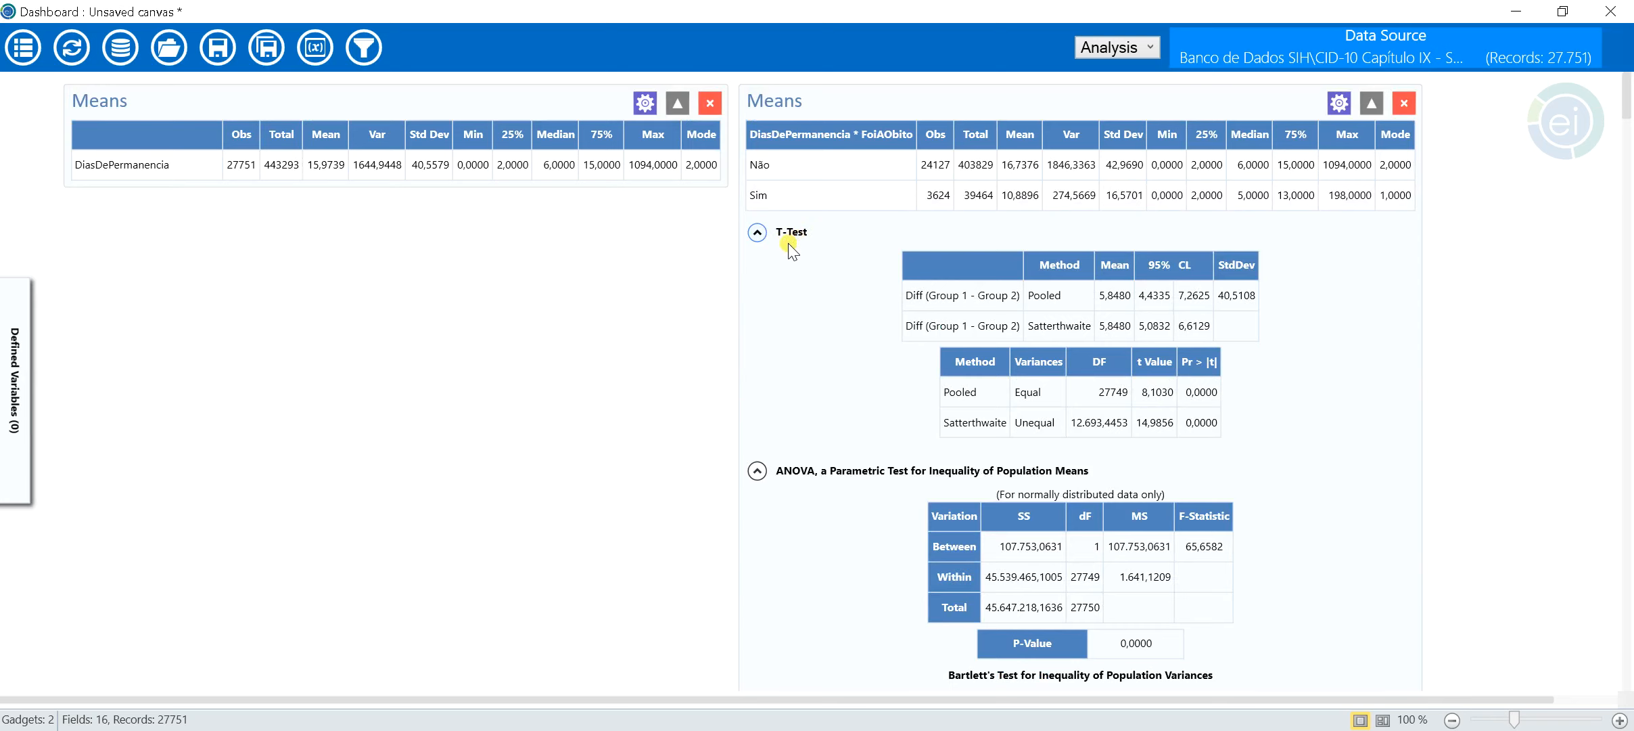
pyautogui.scroll(-5, 744, 358)
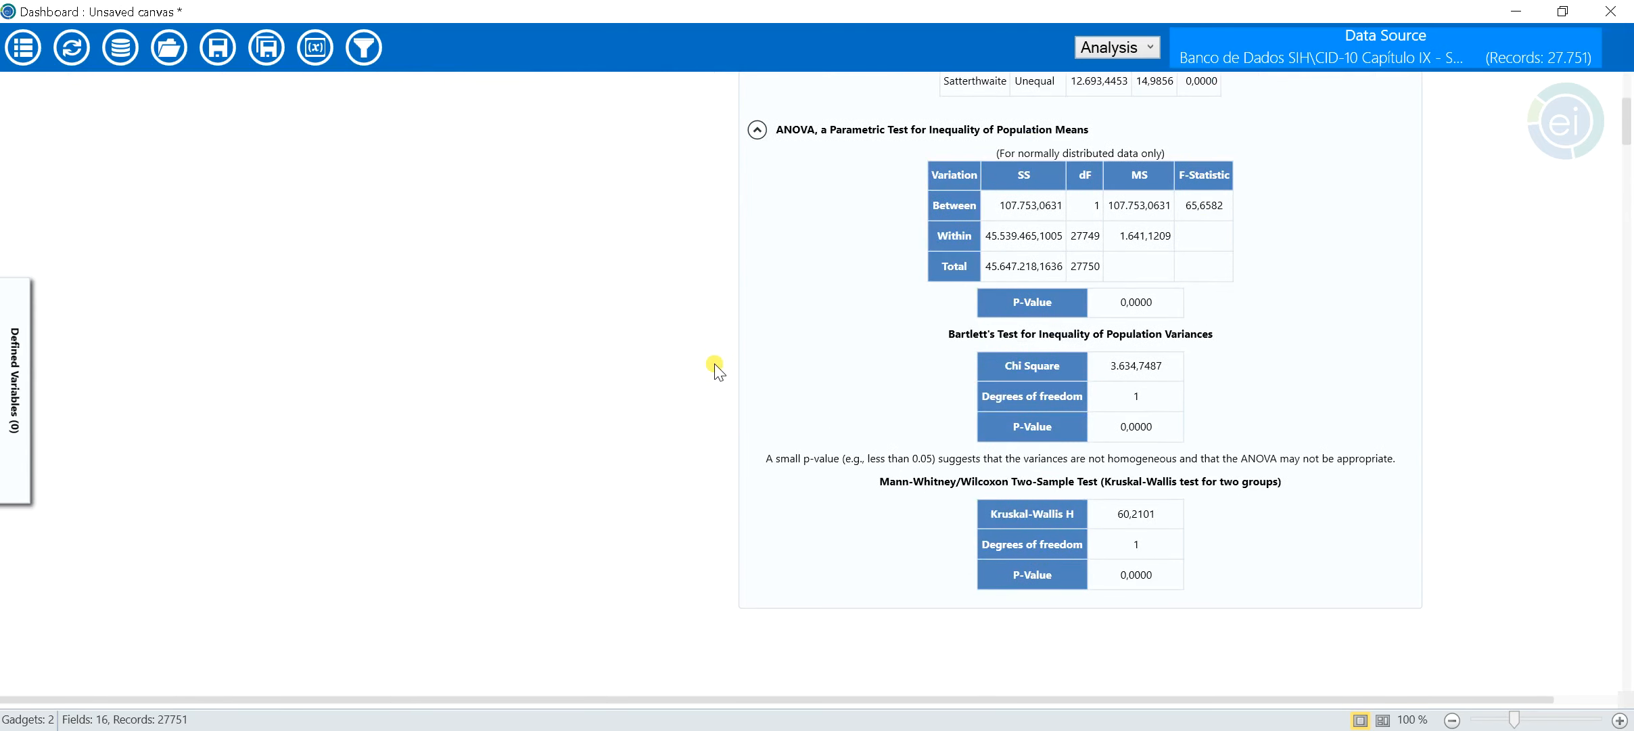
pyautogui.scroll(1, 717, 369)
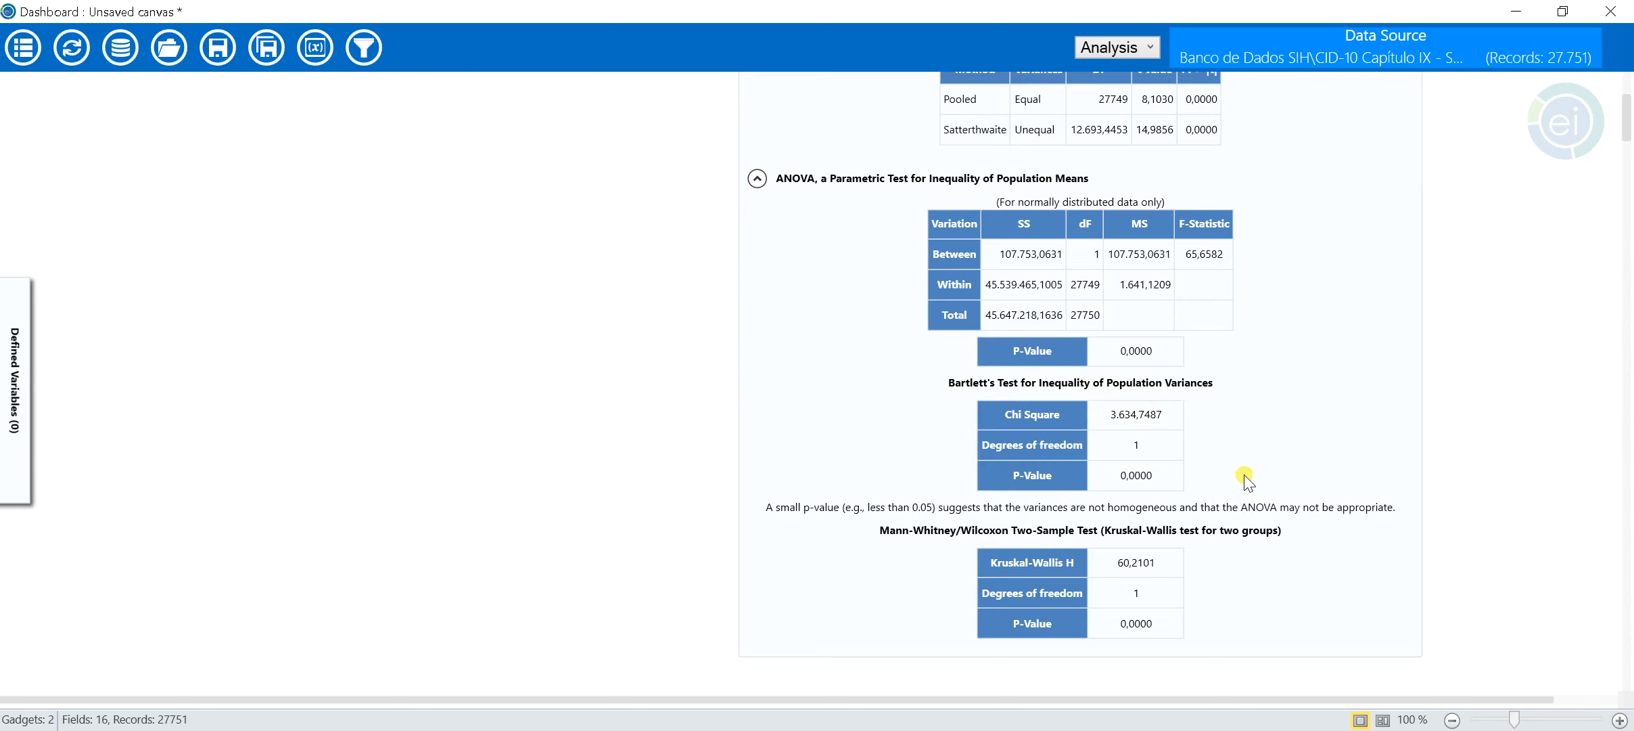
pyautogui.scroll(-1, 1136, 473)
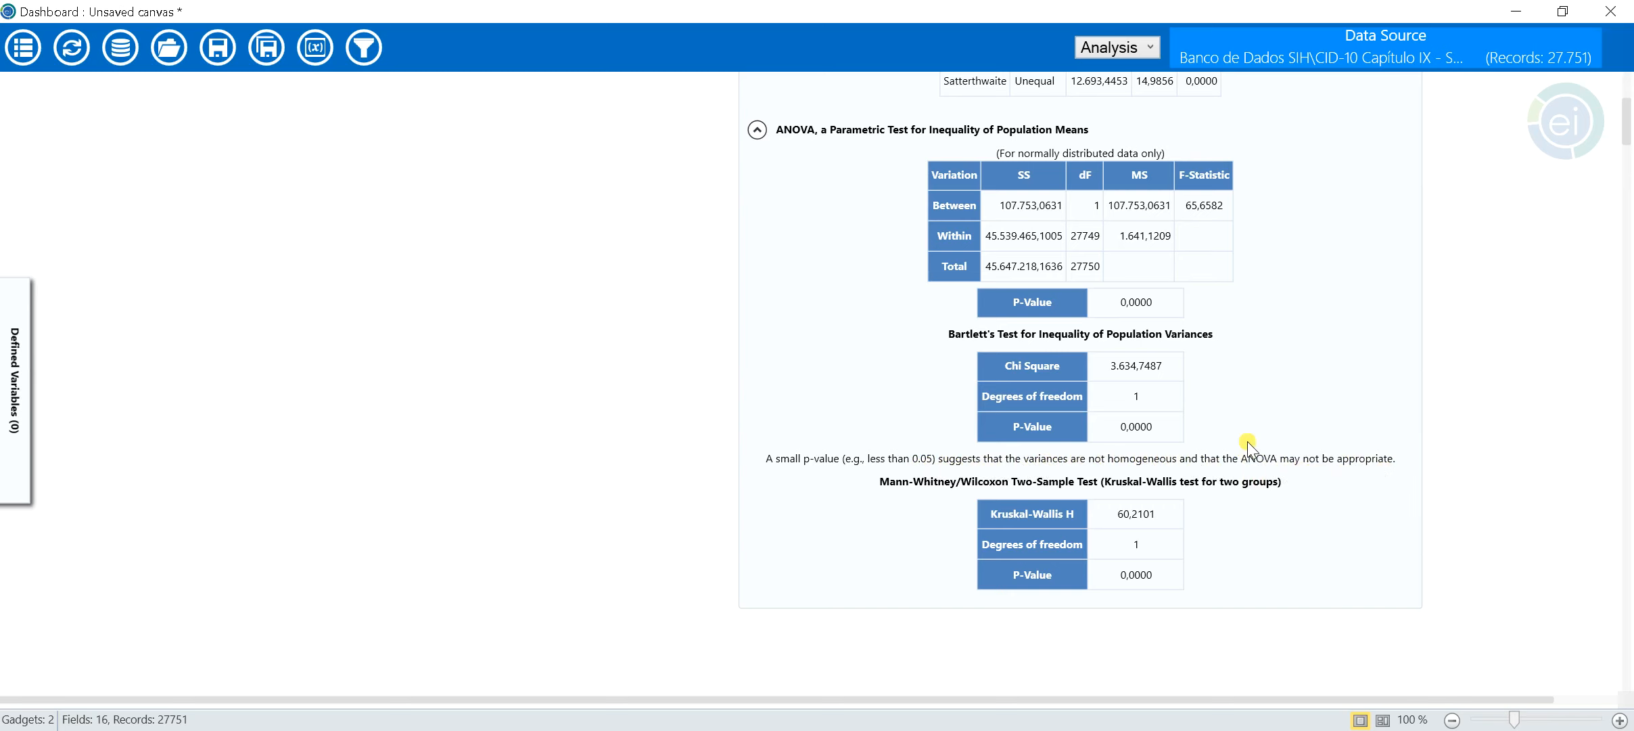
pyautogui.scroll(3, 1329, 470)
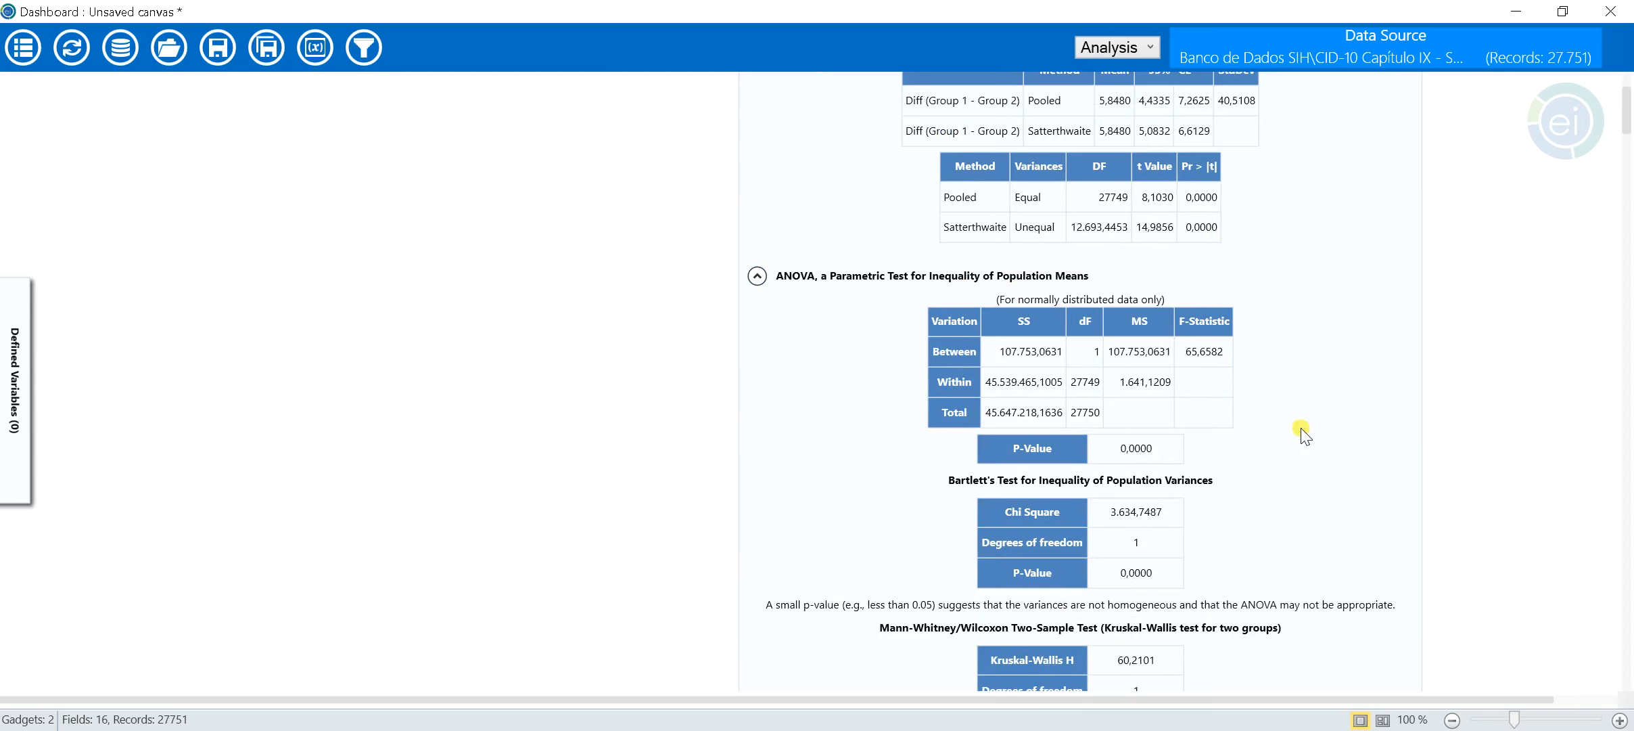
# - Compare the p-values of the unequal-variance T-Test, ANOVA, Bartlett and Kruskal-Wallis tables, and review the group means for FoiAObito
pyautogui.scroll(-1, 1300, 434)
pyautogui.scroll(-1, 1300, 436)
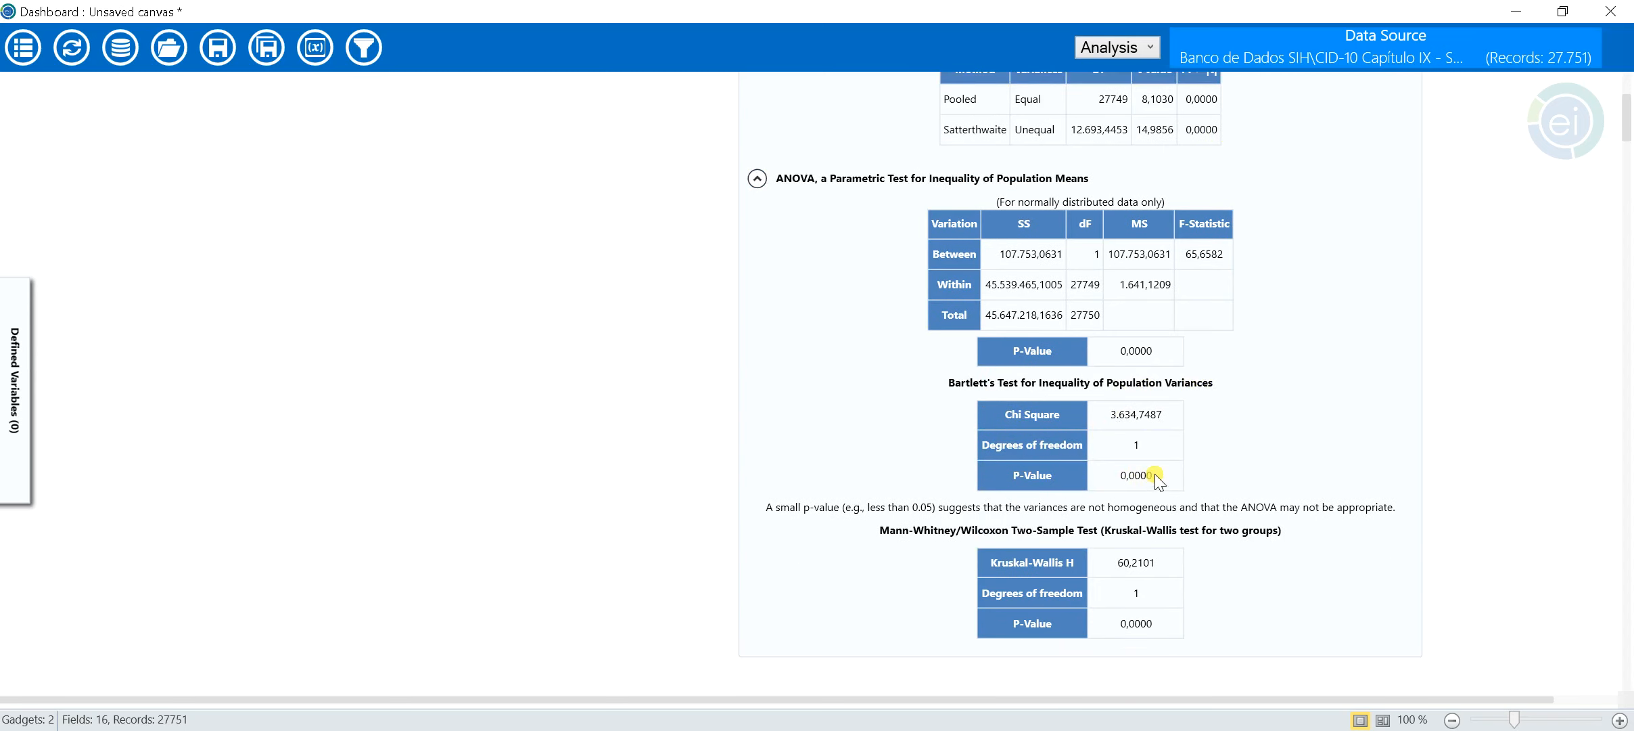
pyautogui.scroll(2, 1255, 455)
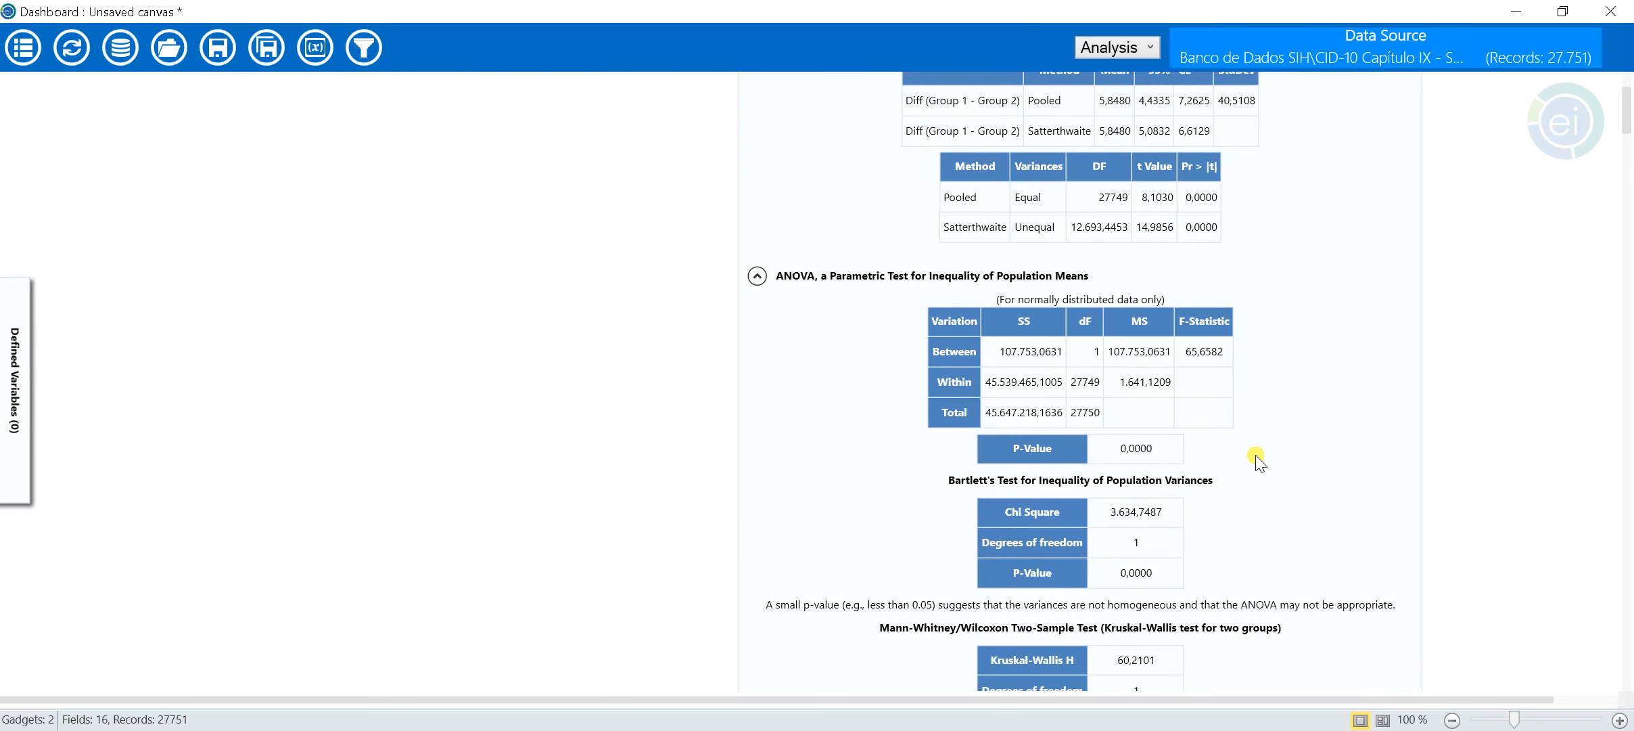
pyautogui.scroll(1, 1256, 459)
pyautogui.scroll(1, 1256, 460)
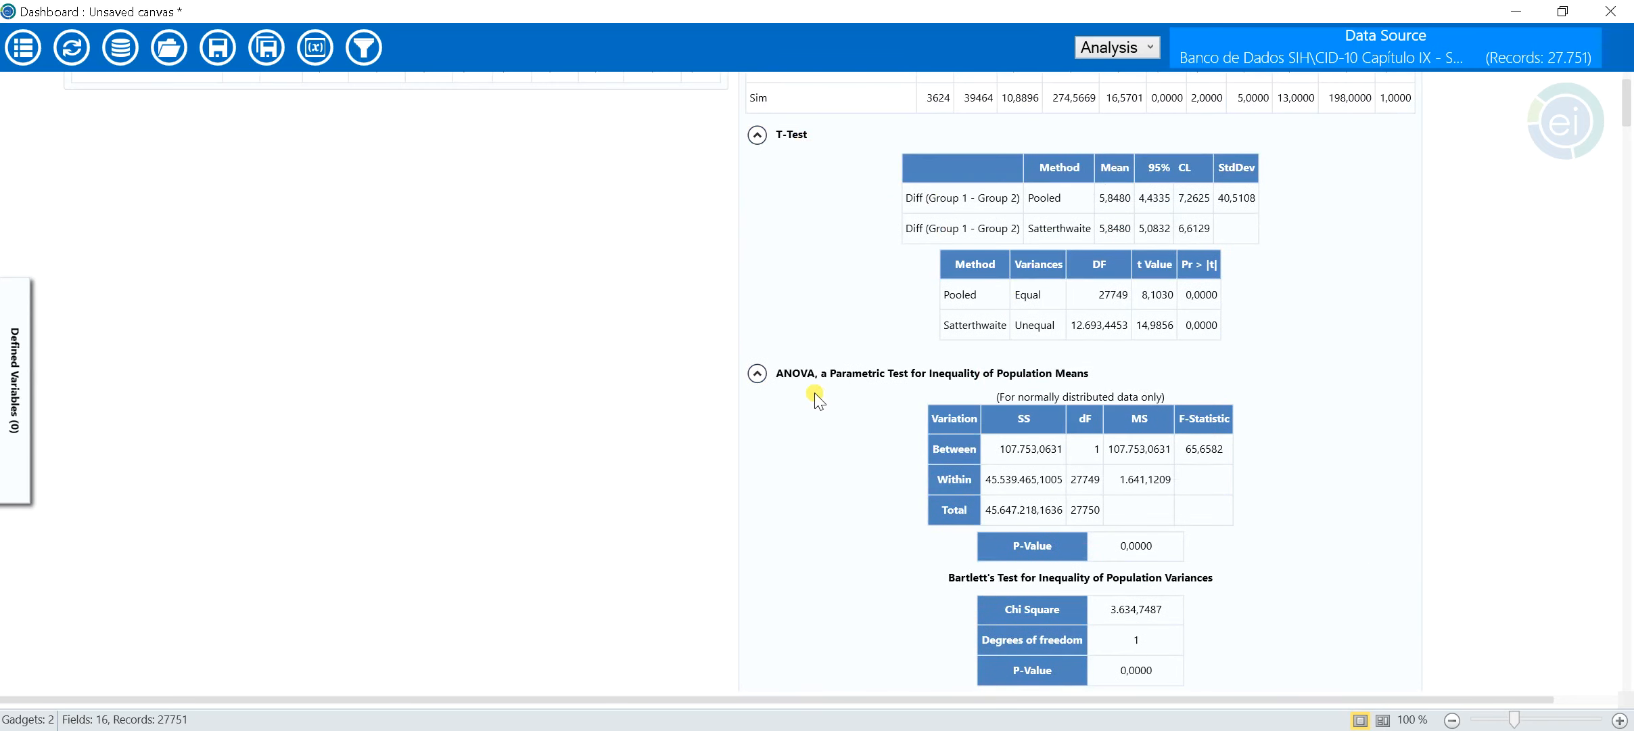
pyautogui.scroll(-5, 1295, 467)
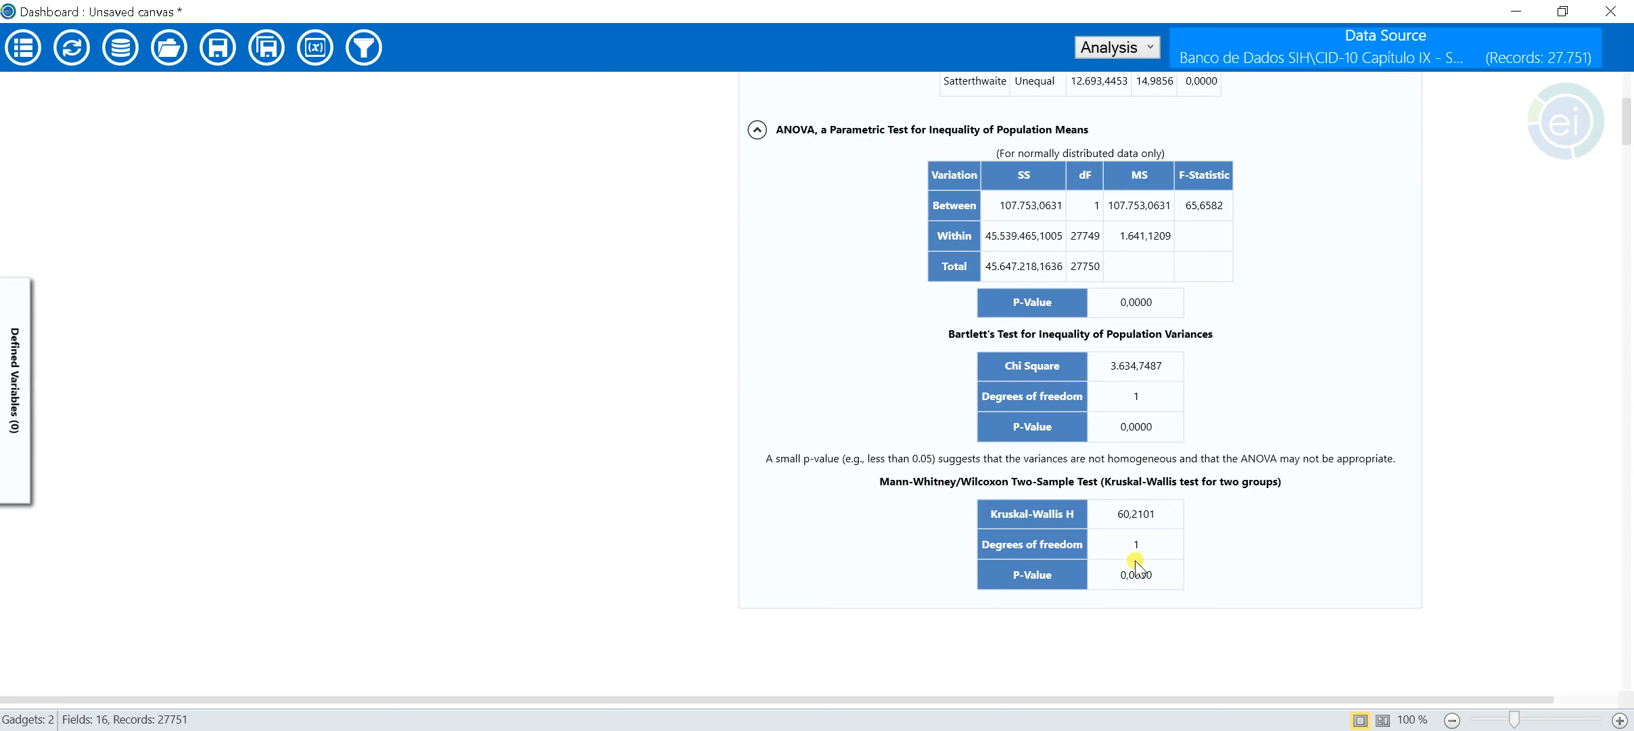
pyautogui.scroll(1, 1211, 460)
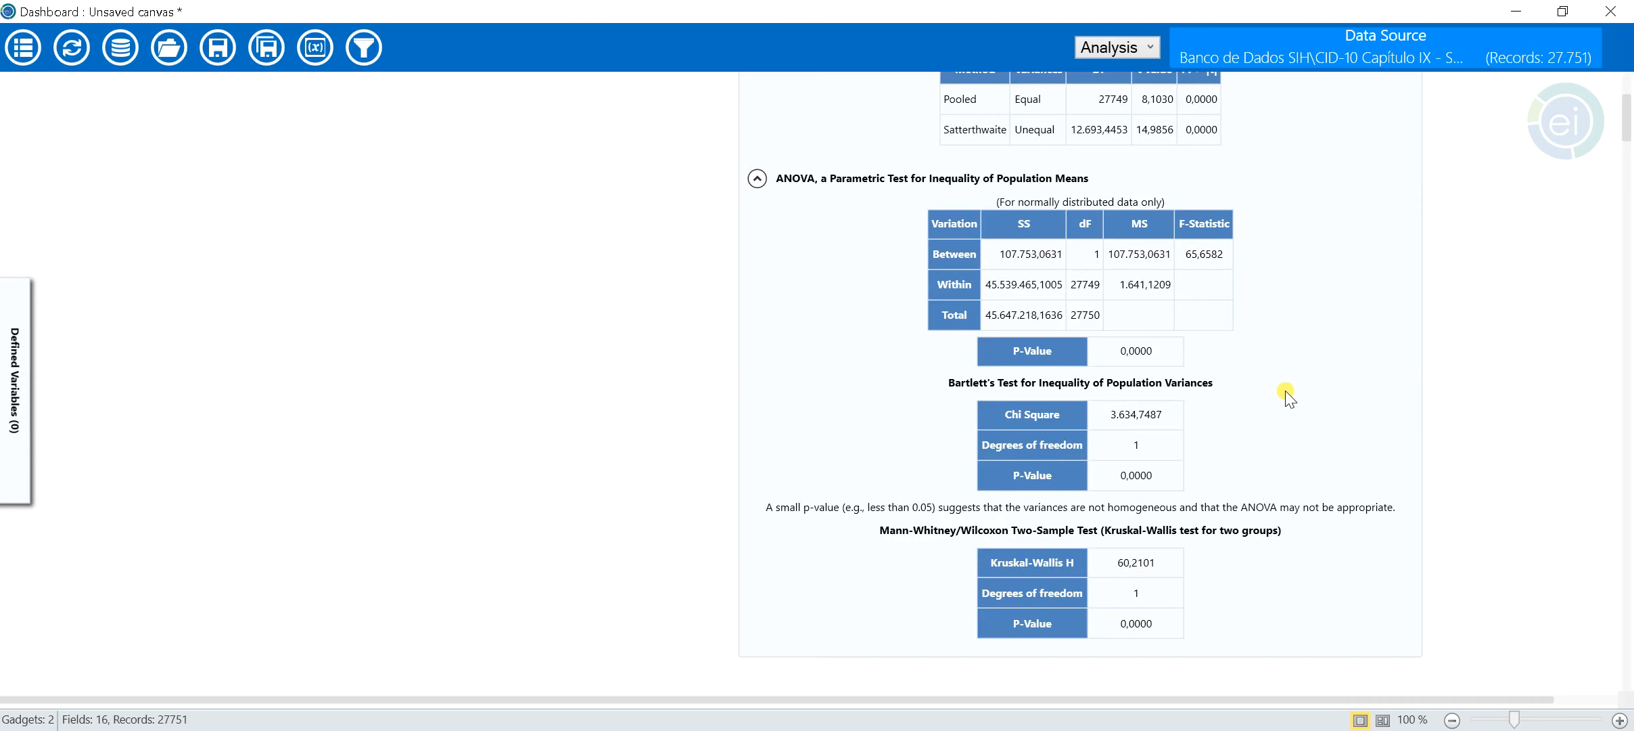
pyautogui.scroll(-2, 1285, 406)
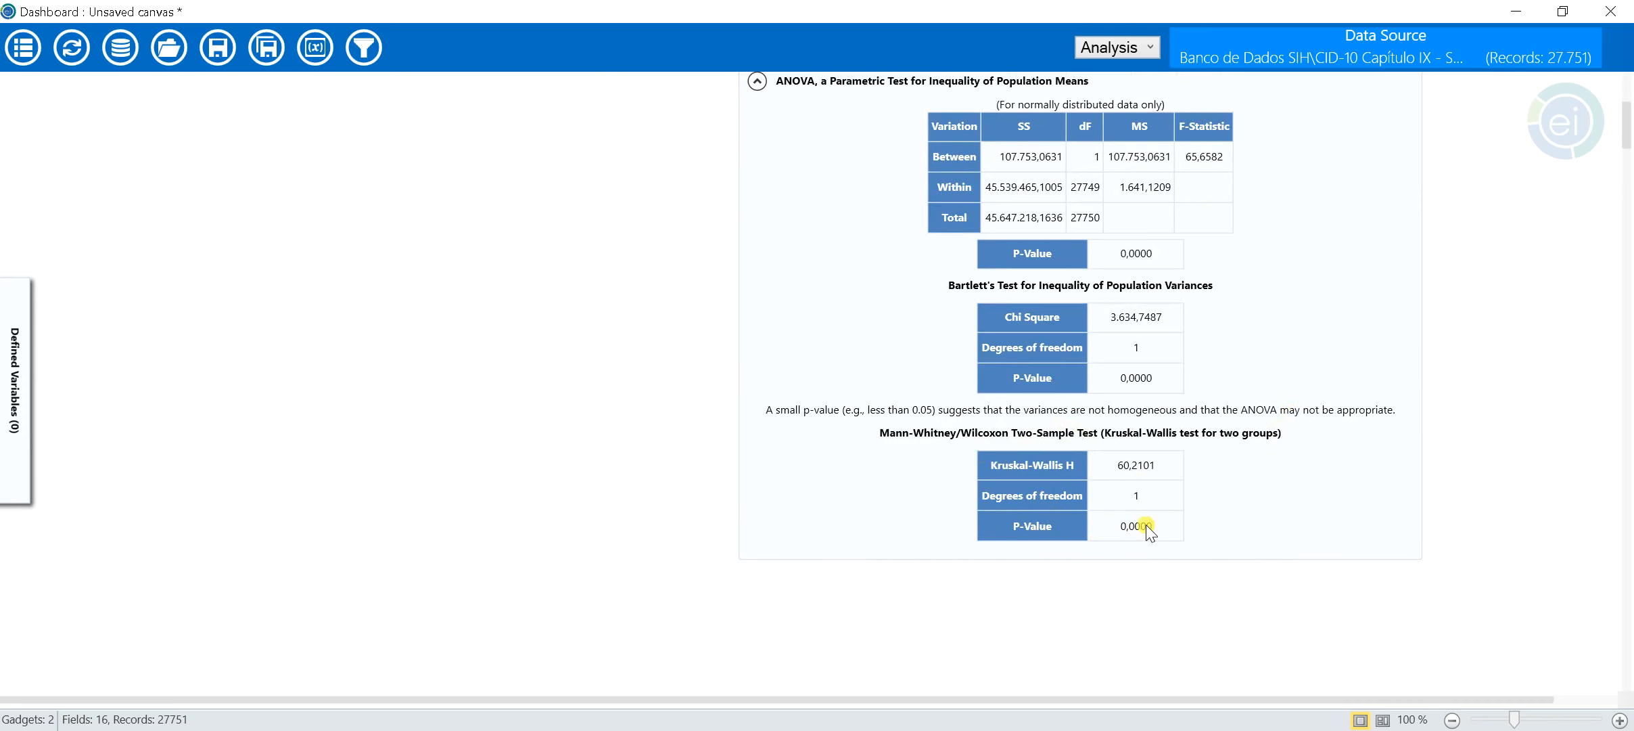
pyautogui.scroll(4, 1272, 474)
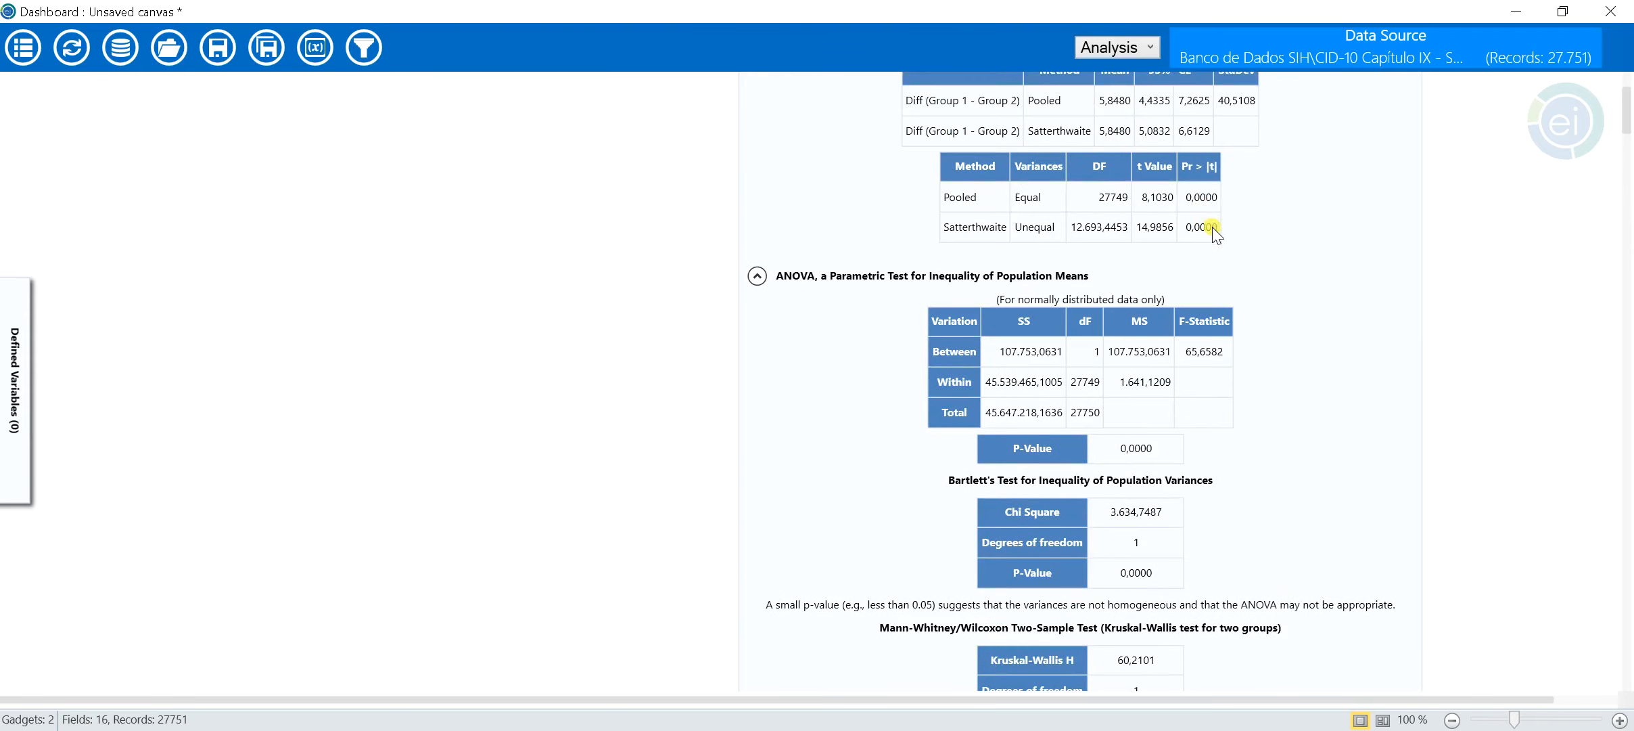
pyautogui.scroll(-3, 1239, 531)
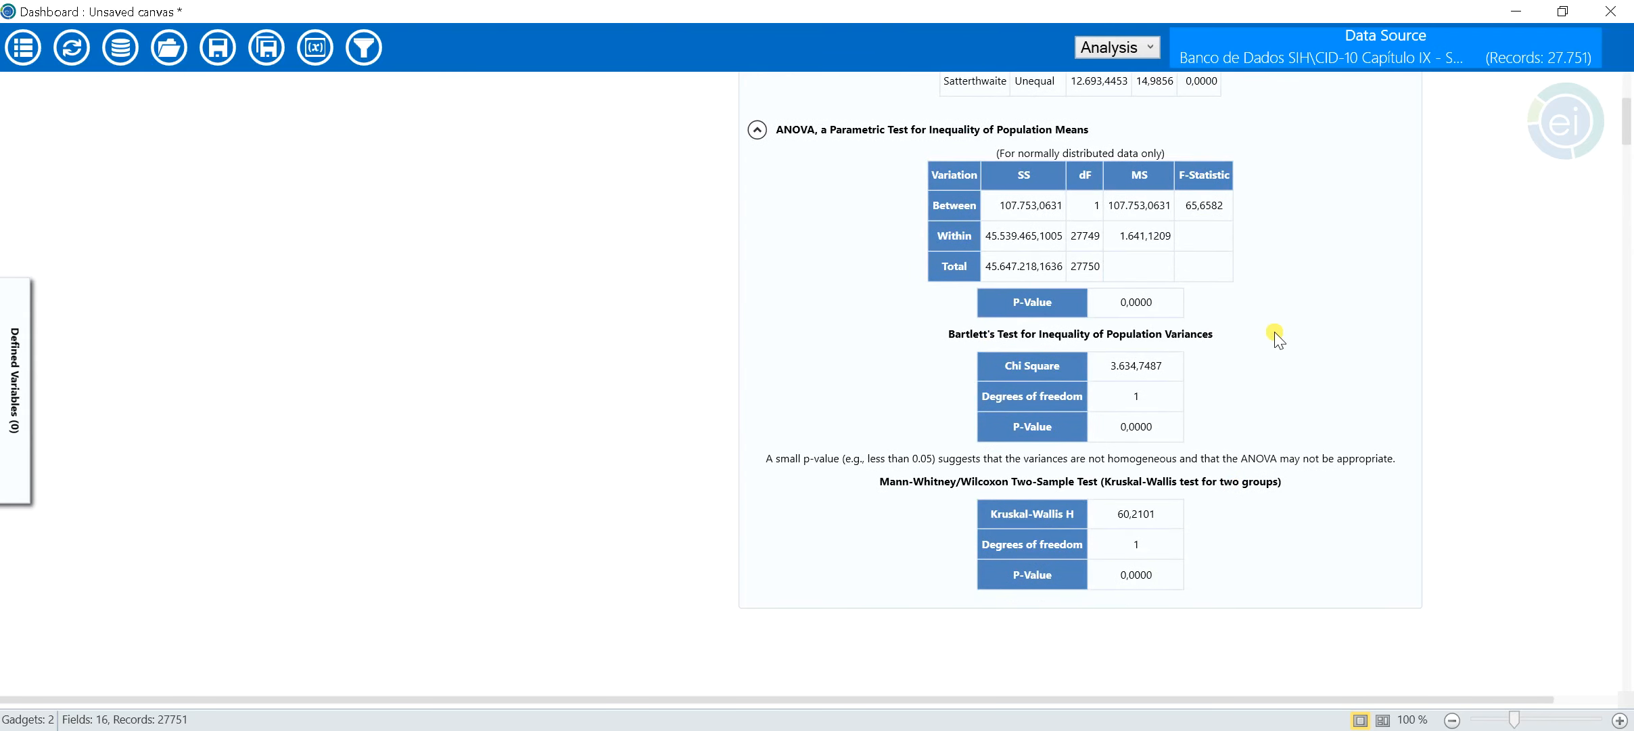
pyautogui.scroll(2, 1276, 342)
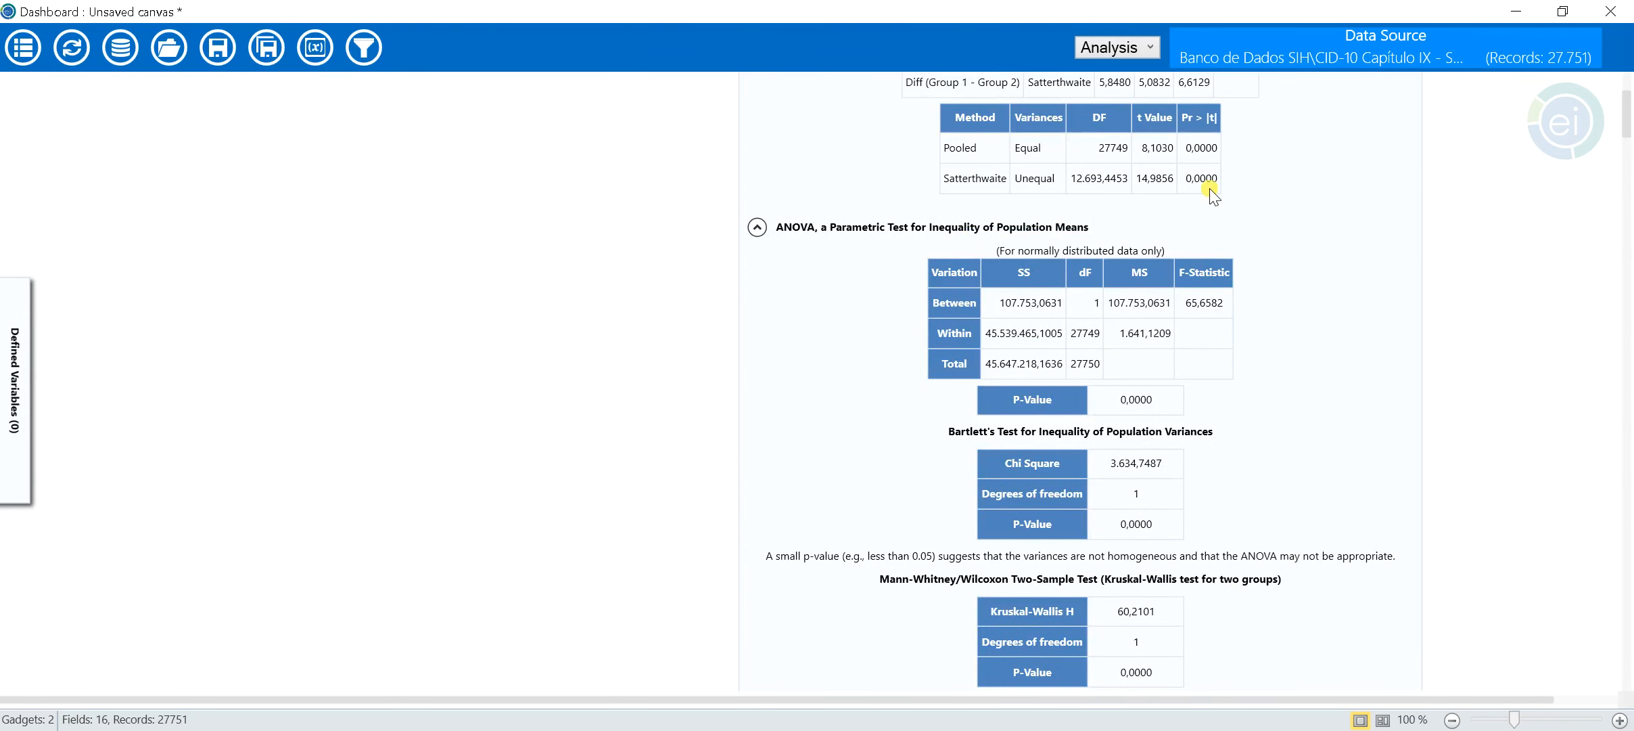
pyautogui.scroll(-3, 1240, 514)
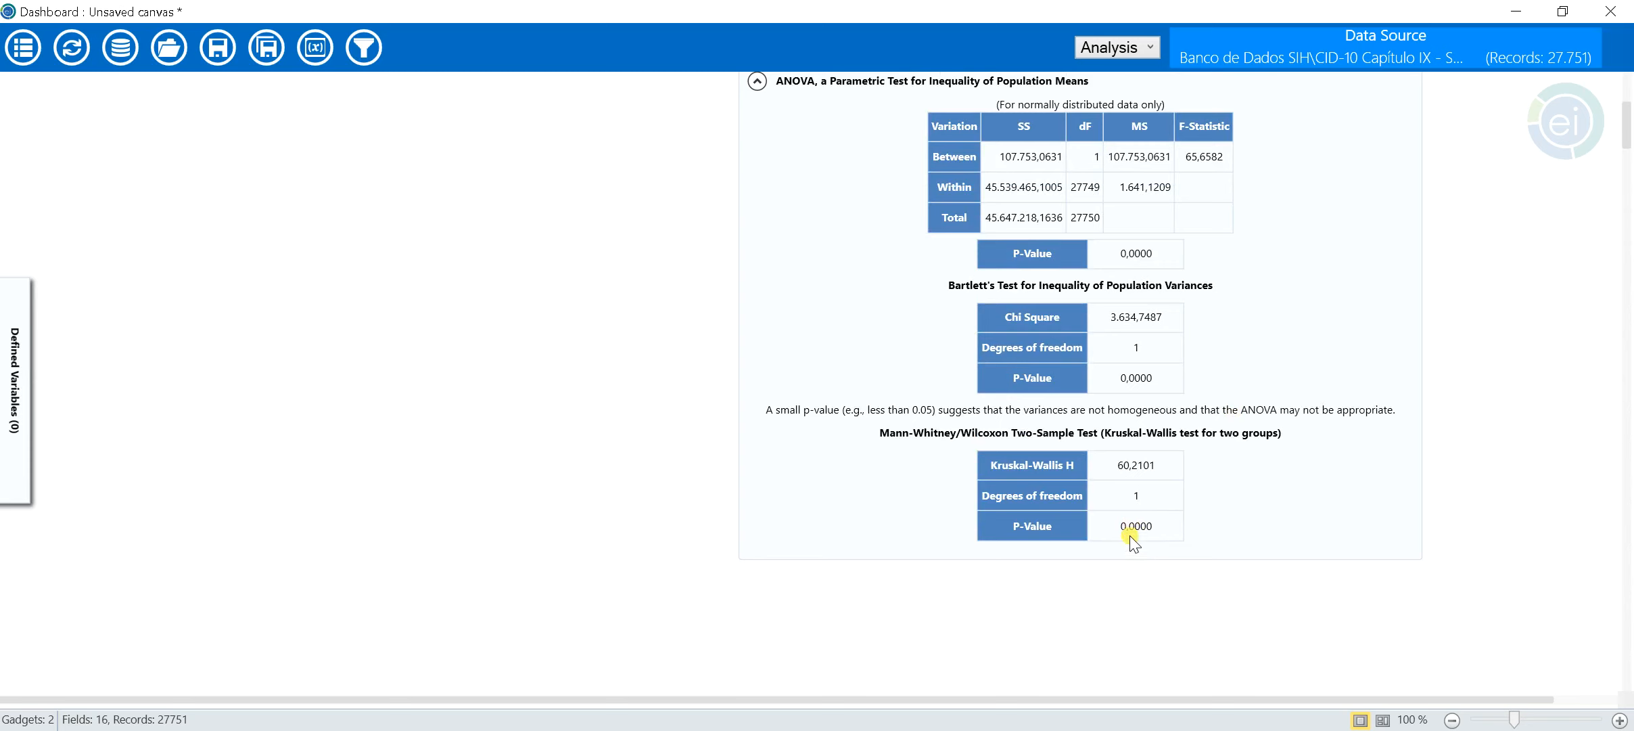
pyautogui.scroll(5, 1135, 526)
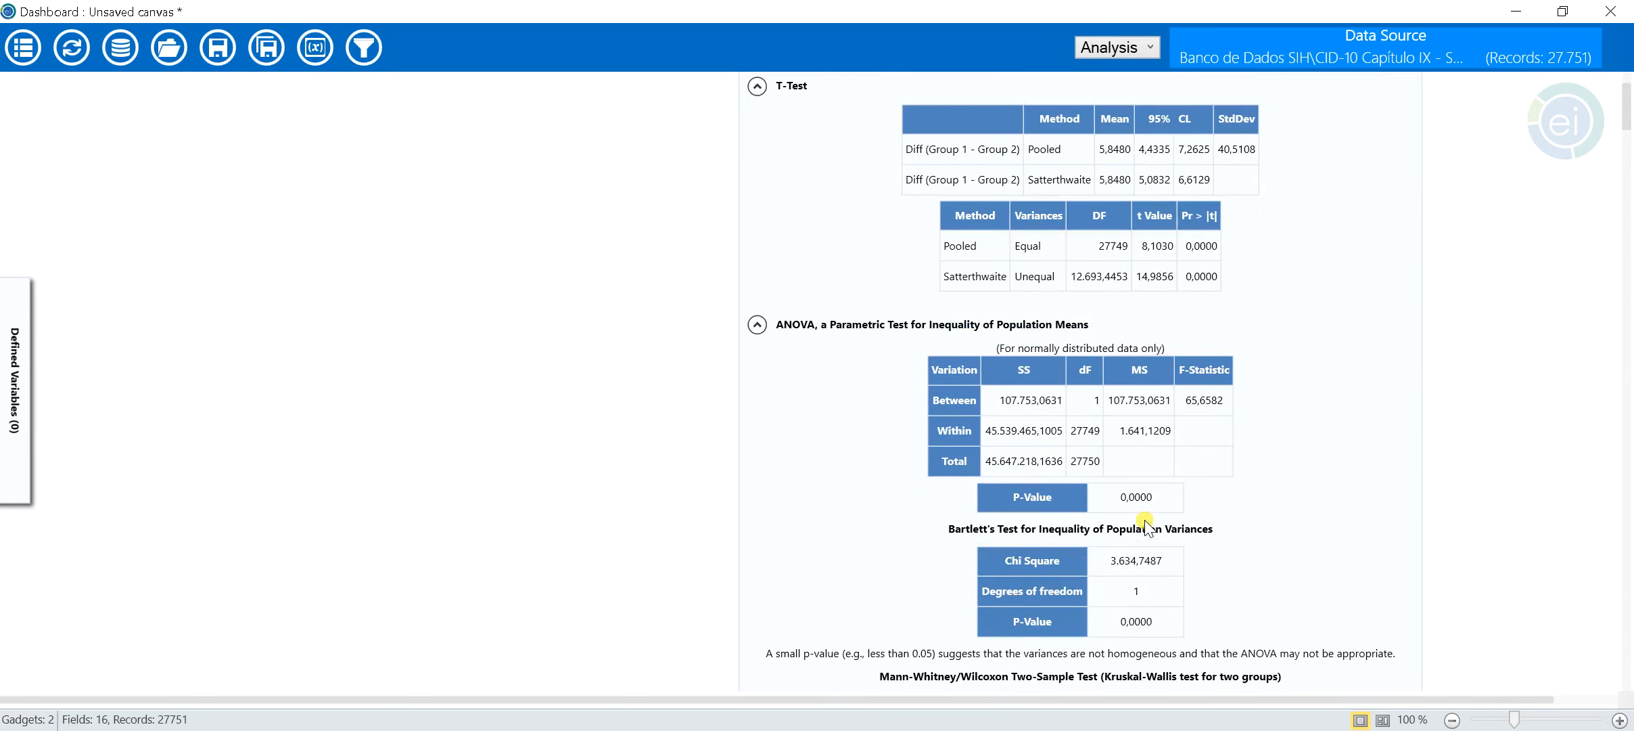
pyautogui.scroll(3, 1254, 394)
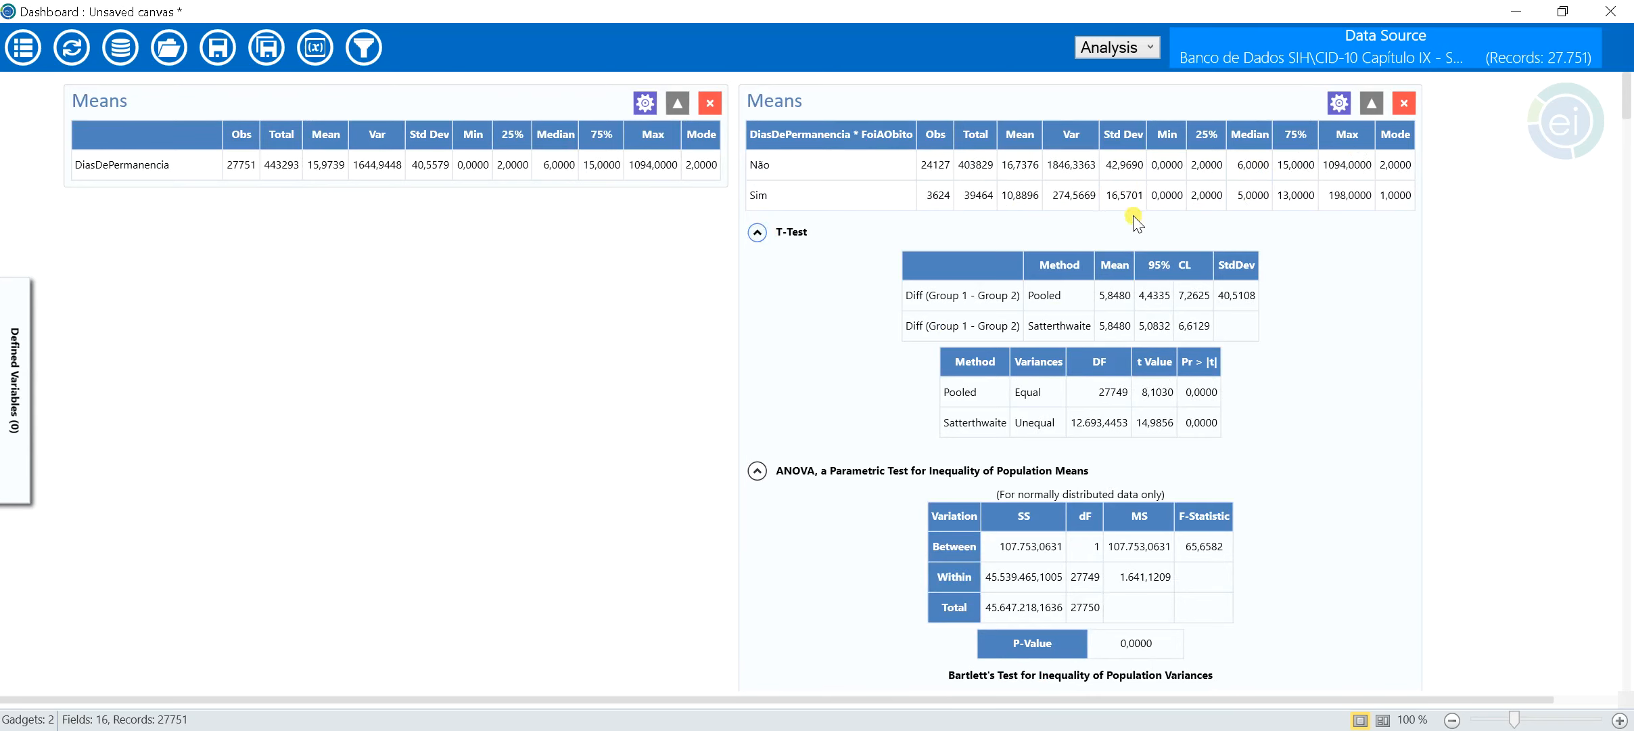
# - Change the second Means gadget to cross-tabulate DiasDePermanencia by Sexo, and review its T-Test, ANOVA, Bartlett and Kruskal-Wallis results
pyautogui.click(1343, 102)
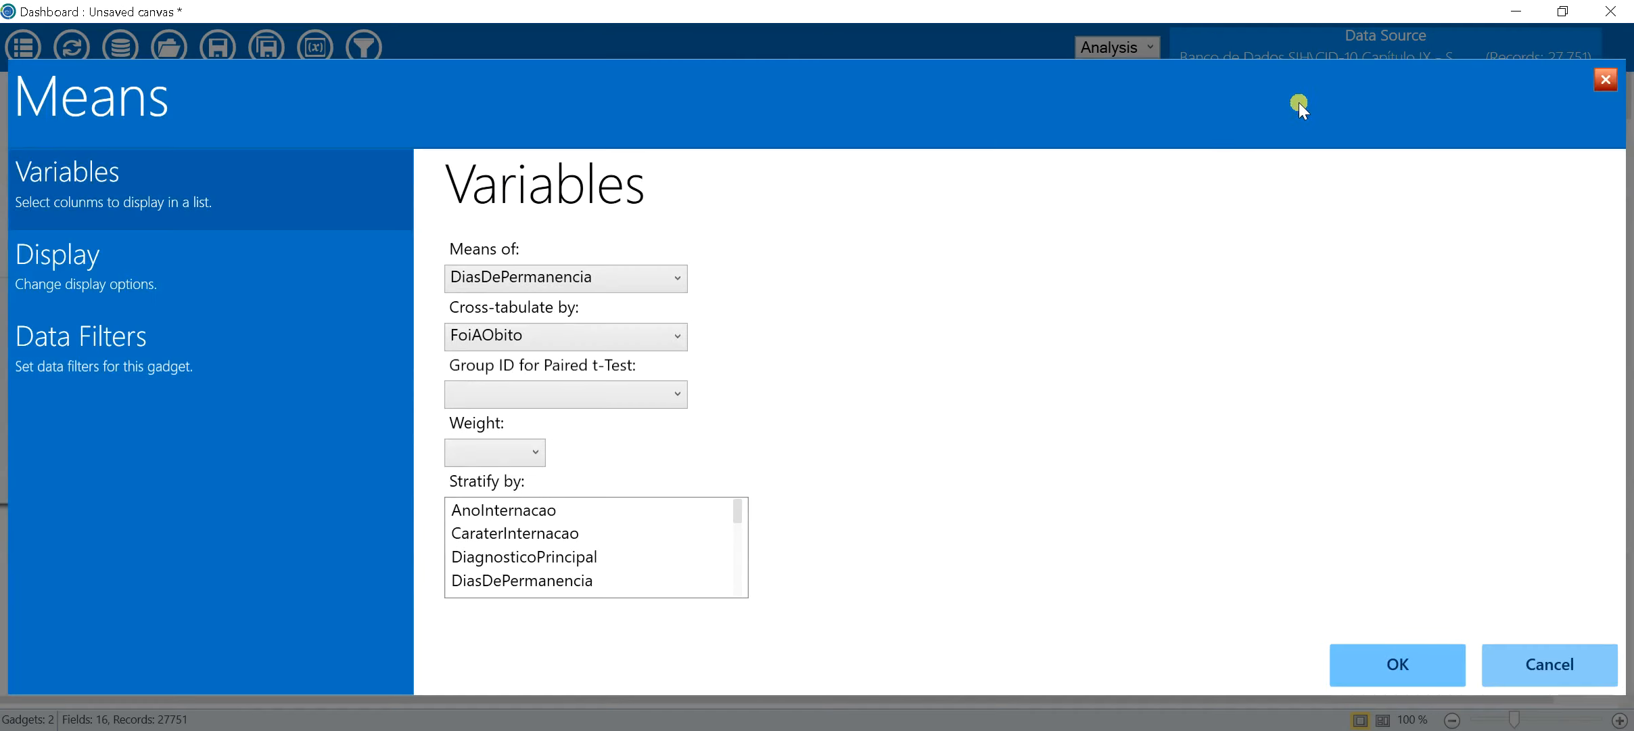
pyautogui.click(533, 335)
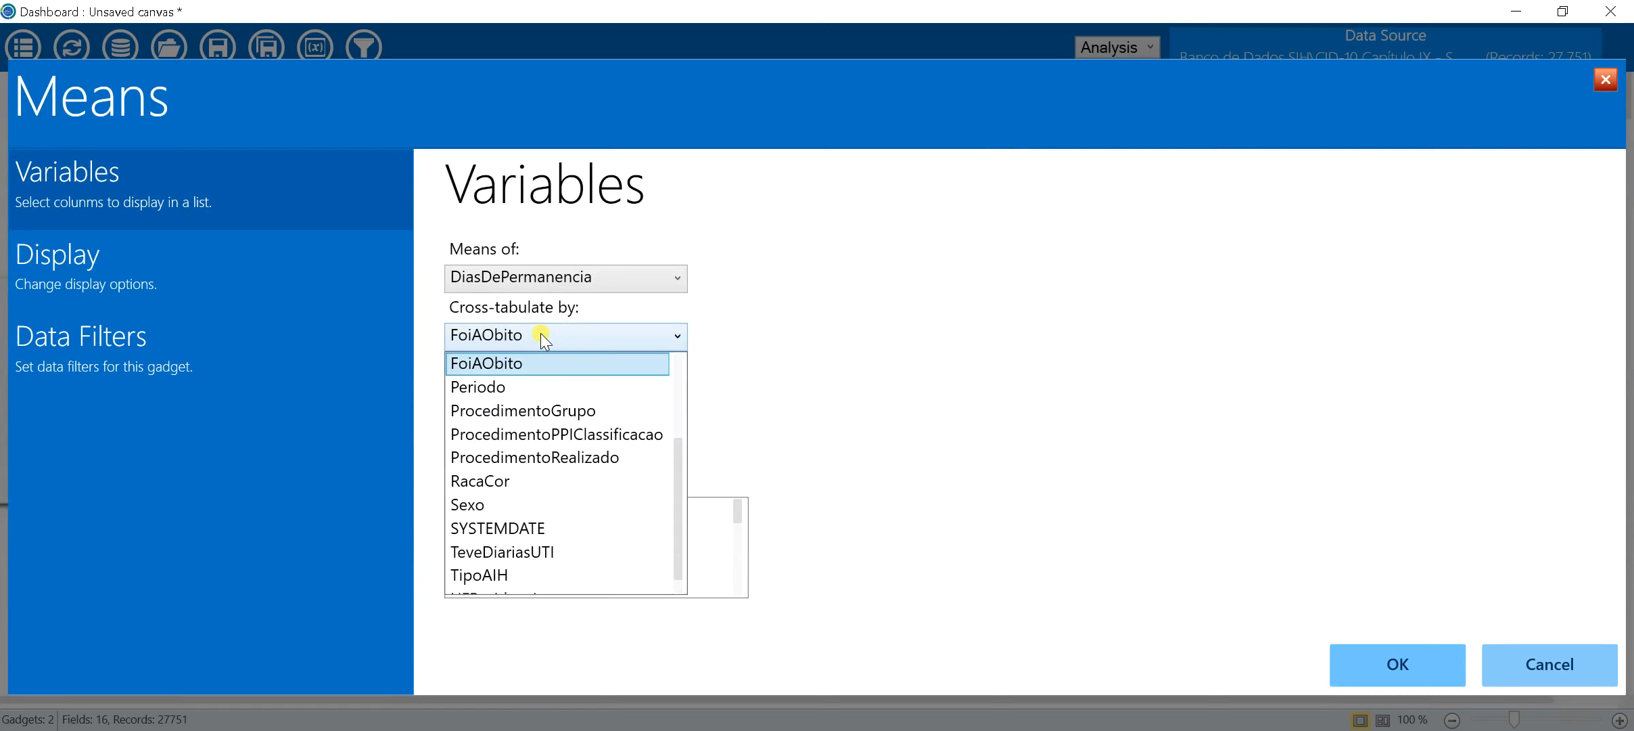
pyautogui.click(528, 504)
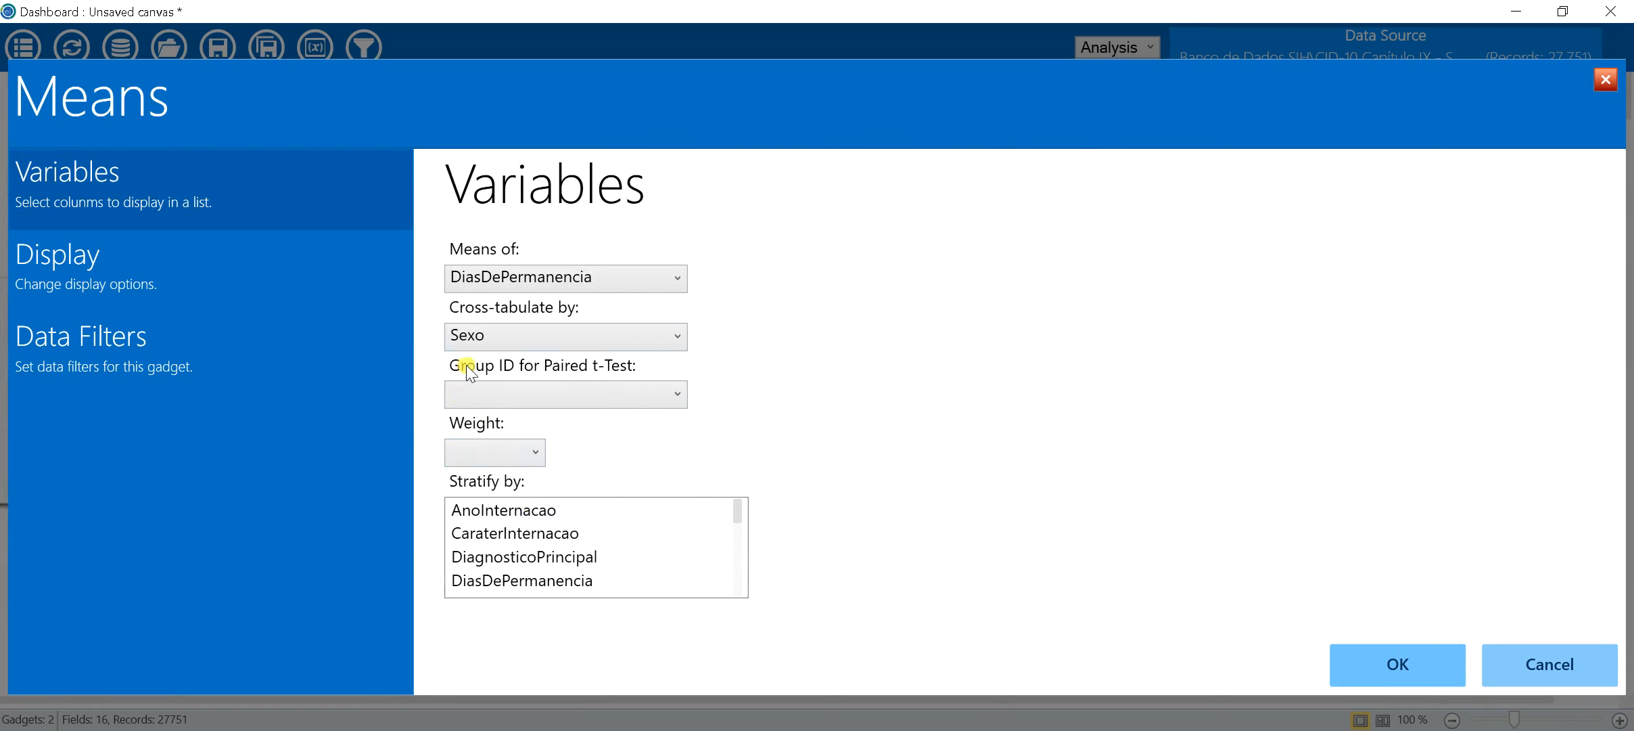
pyautogui.click(1361, 667)
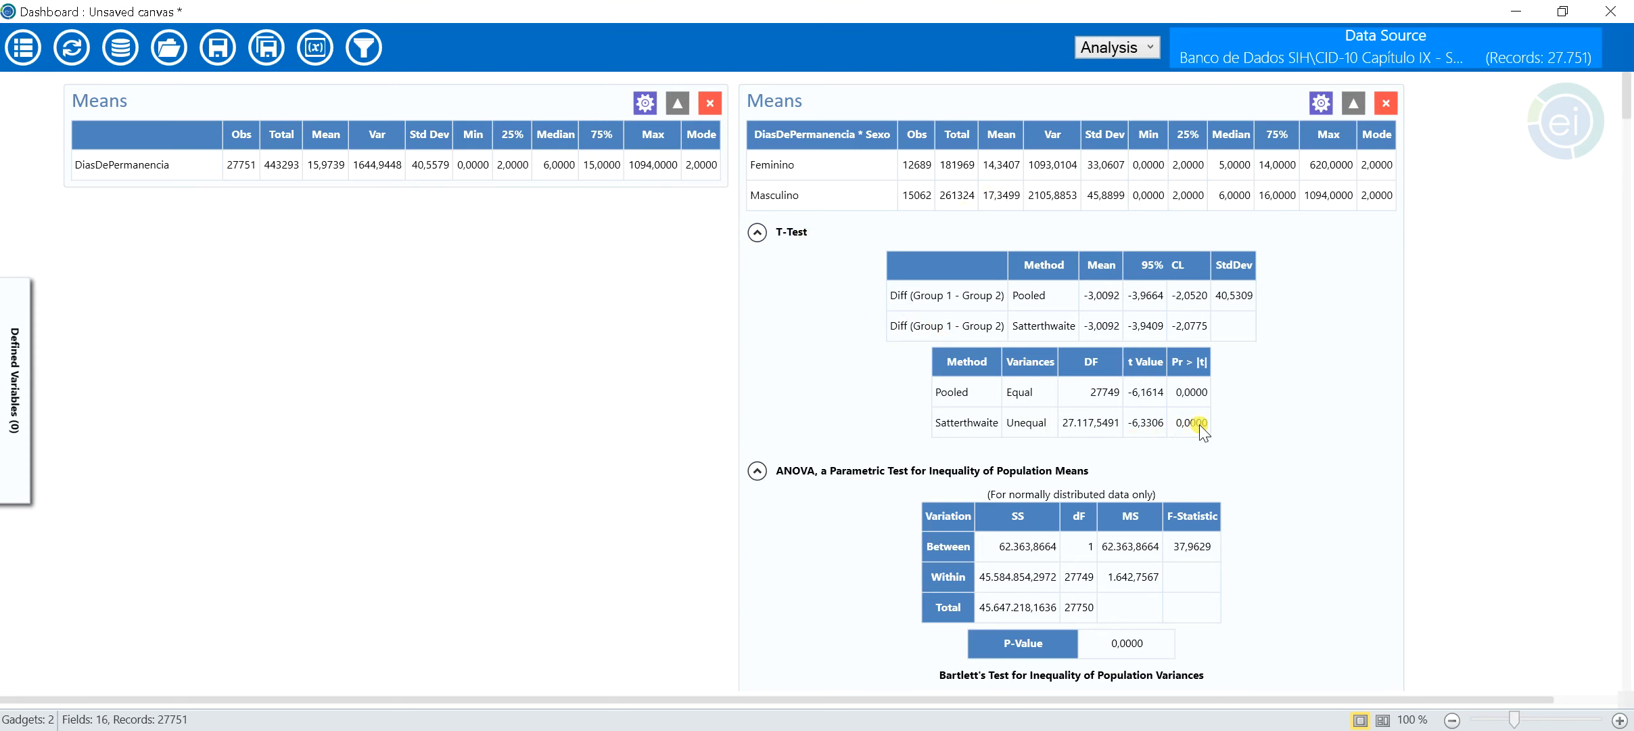
pyautogui.scroll(-2, 1309, 477)
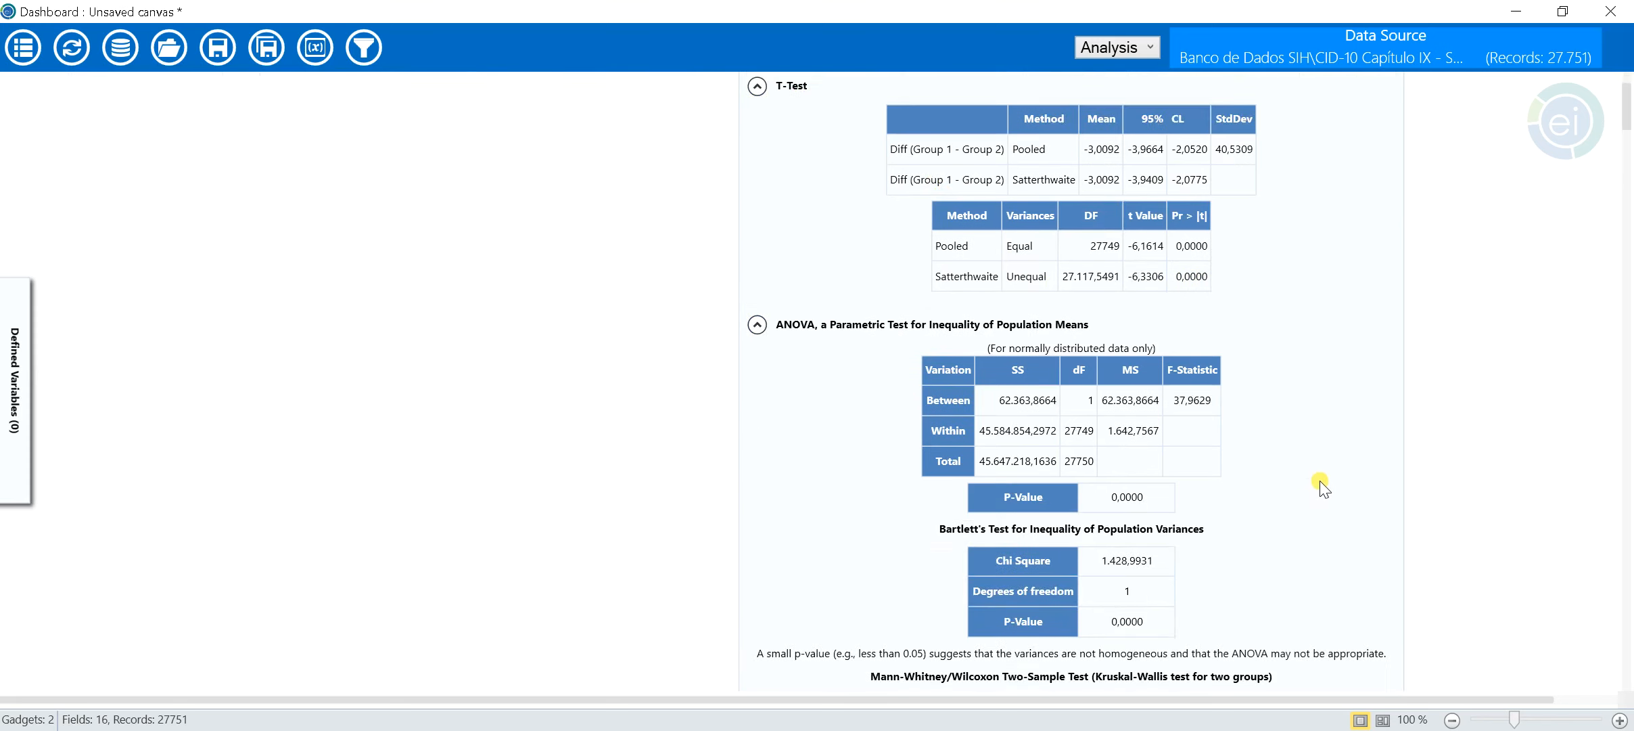
pyautogui.scroll(-3, 1320, 482)
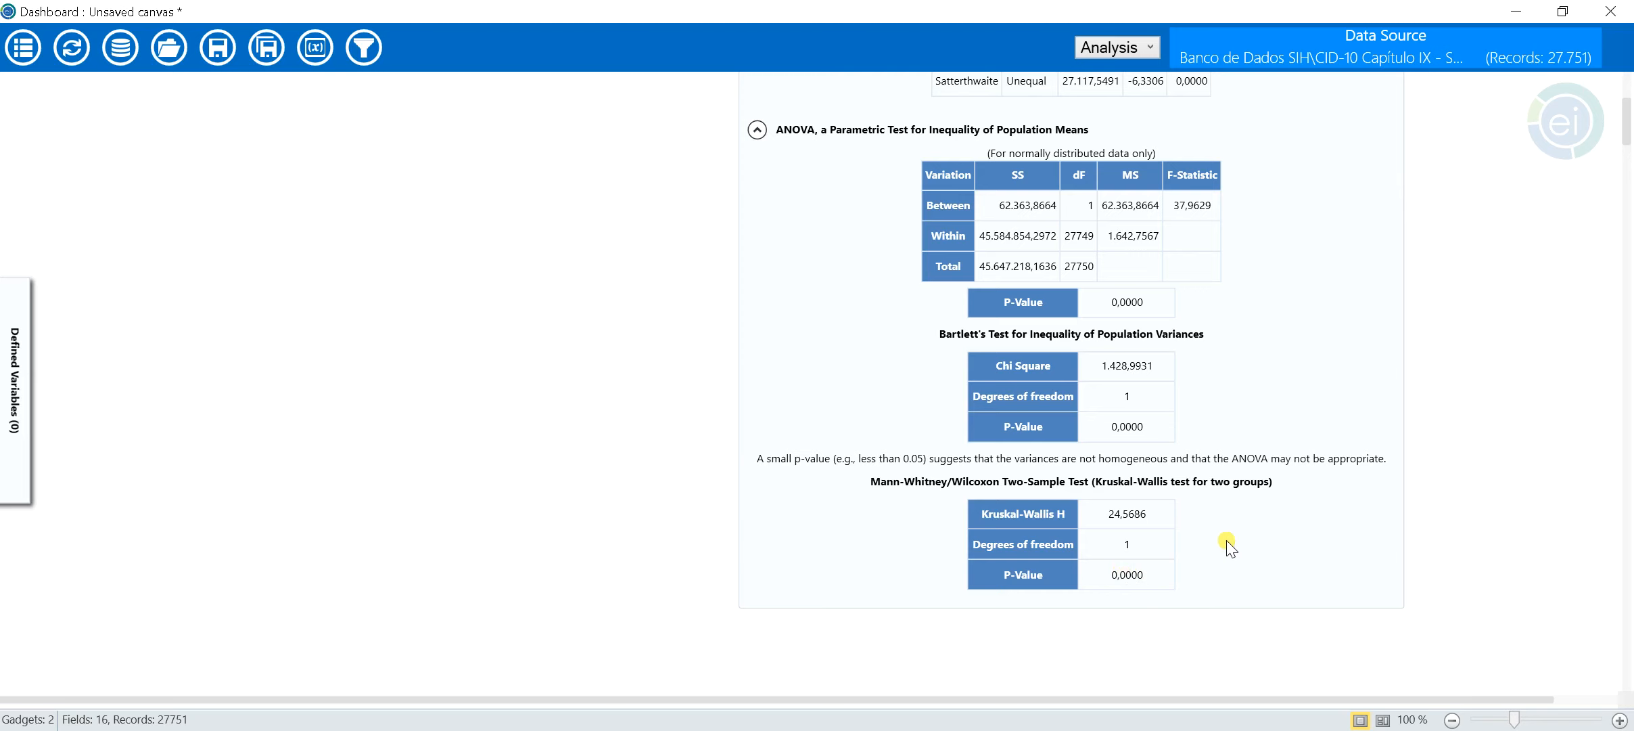
pyautogui.scroll(5, 1220, 501)
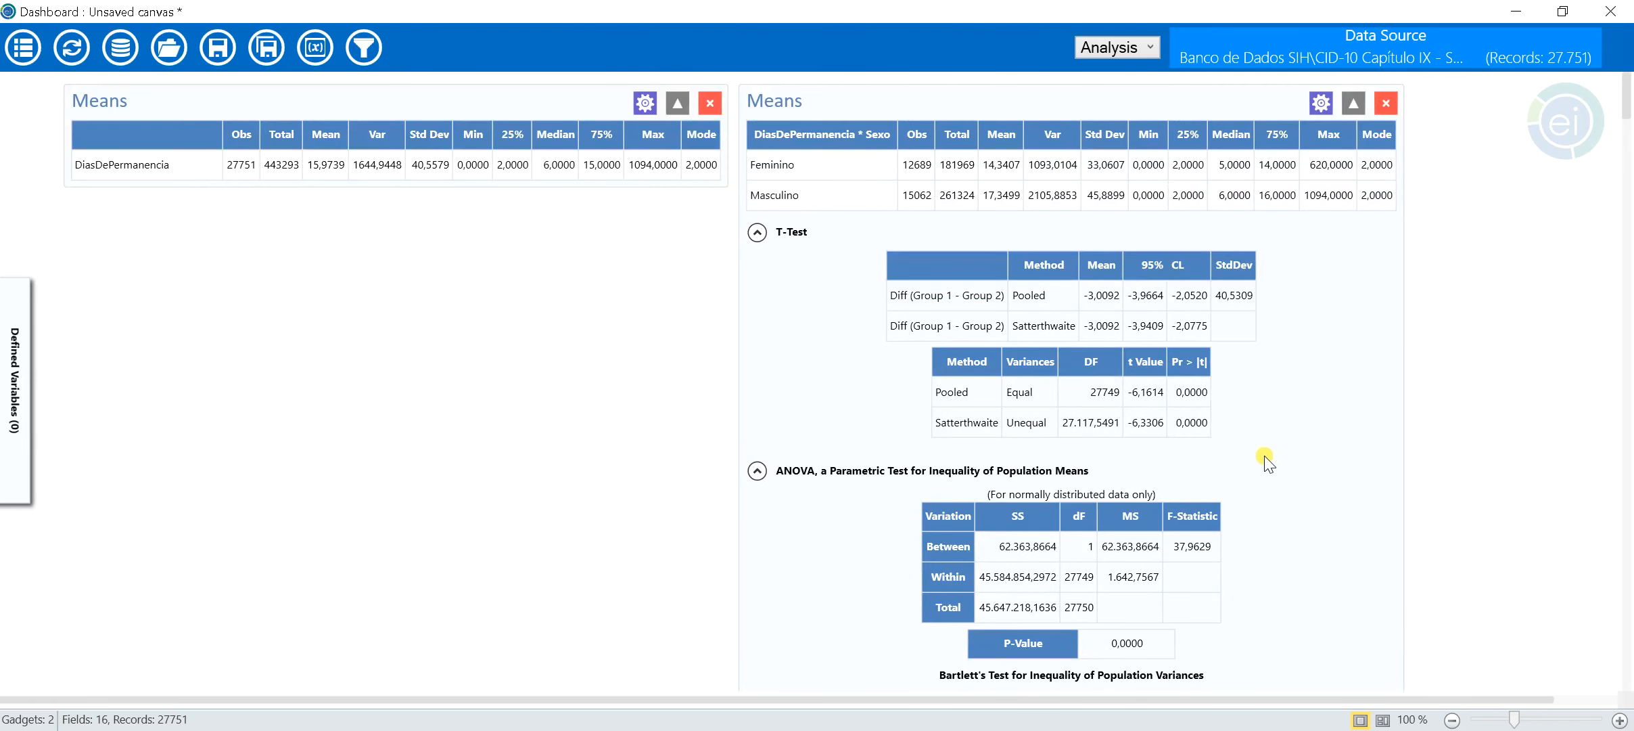